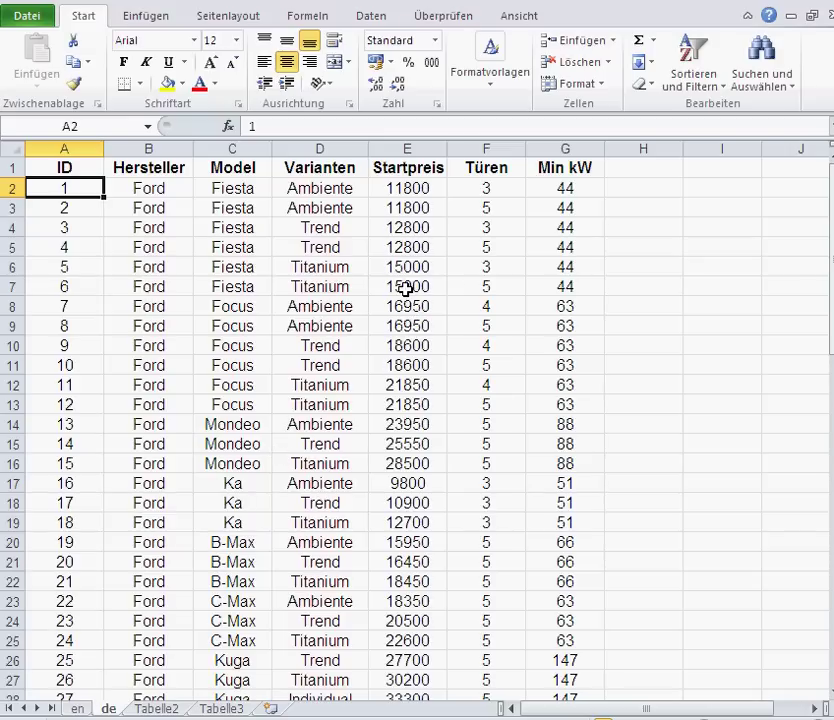
Step: Sort the car table by Startpreis in descending order, putting the 51200 car first
left_click(406, 288)
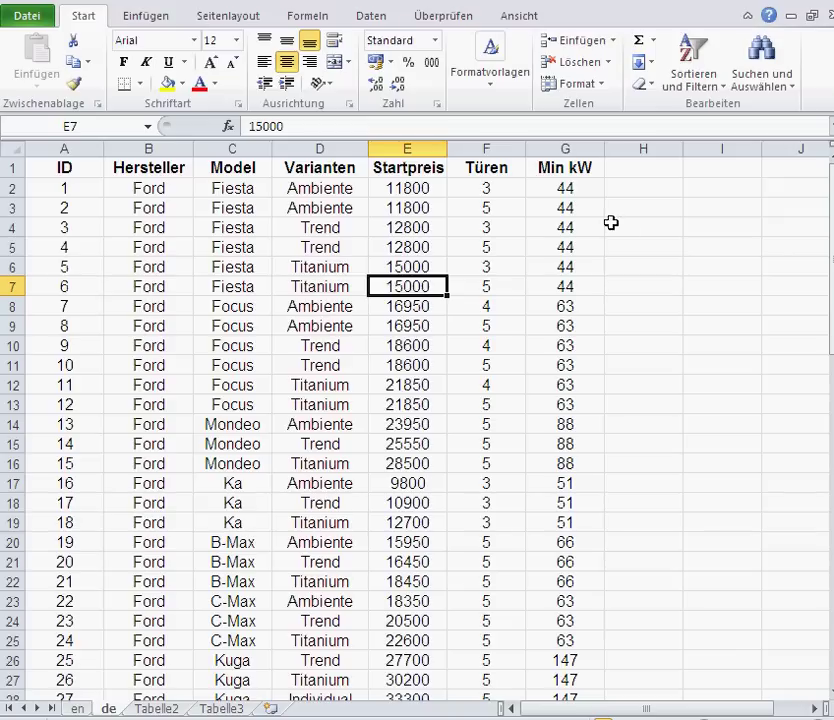
left_click(719, 92)
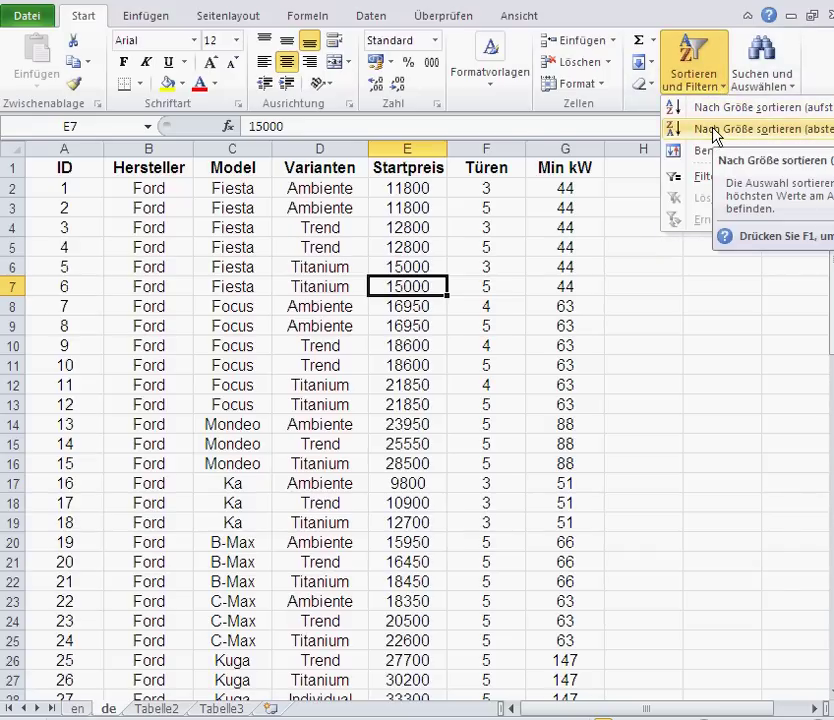
left_click(714, 130)
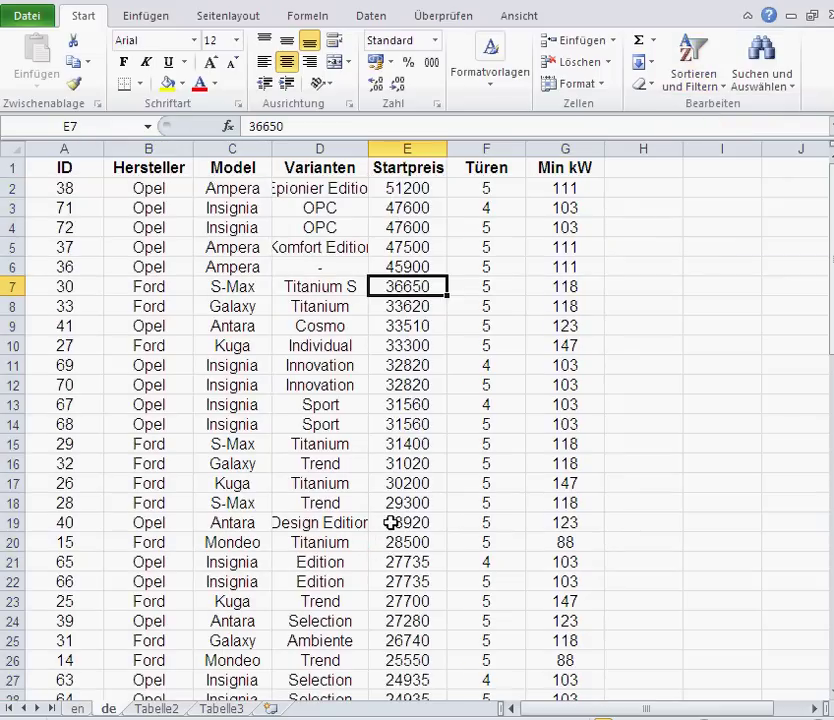
Step: Autofit column D to show full variant names, then select the Startpreis column
double_click(369, 147)
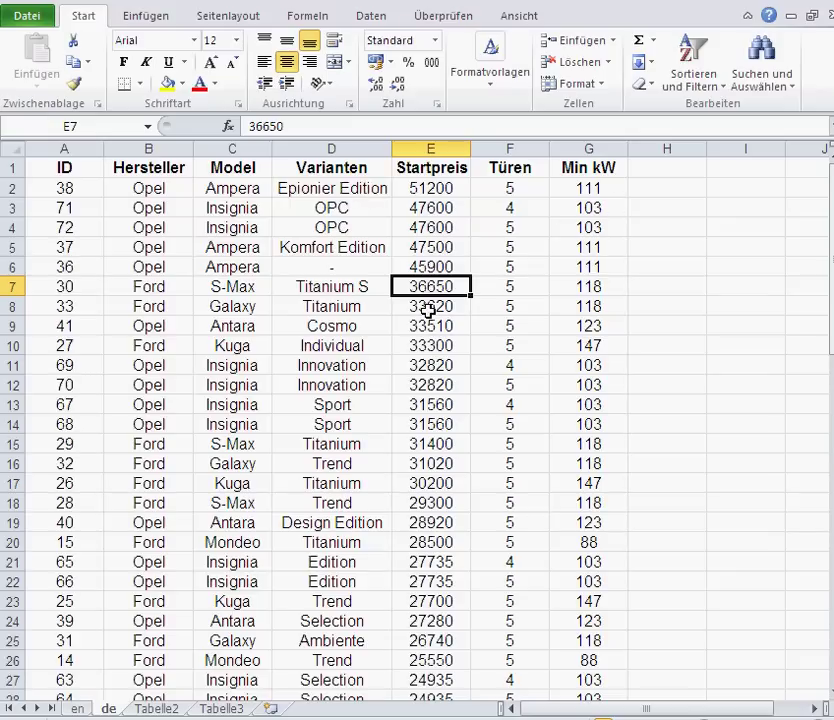
left_click(424, 148)
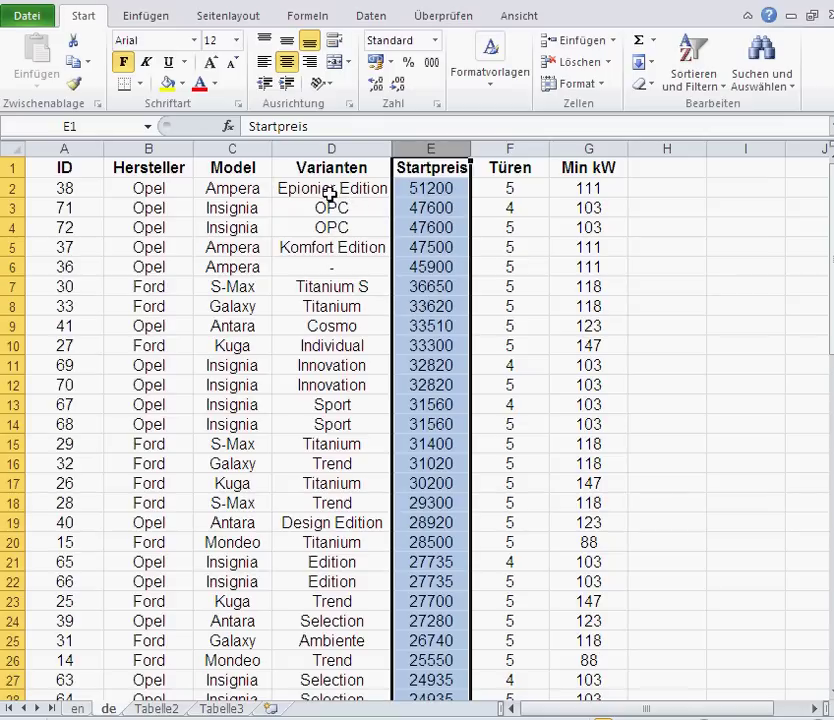
Step: Sort the car table alphabetically by Model
left_click(427, 268)
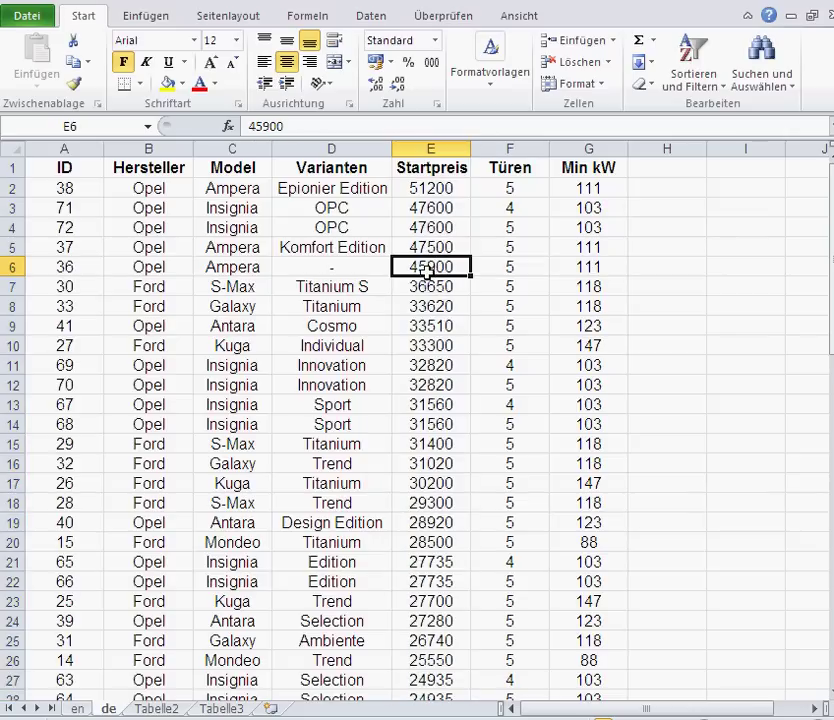
left_click(245, 270)
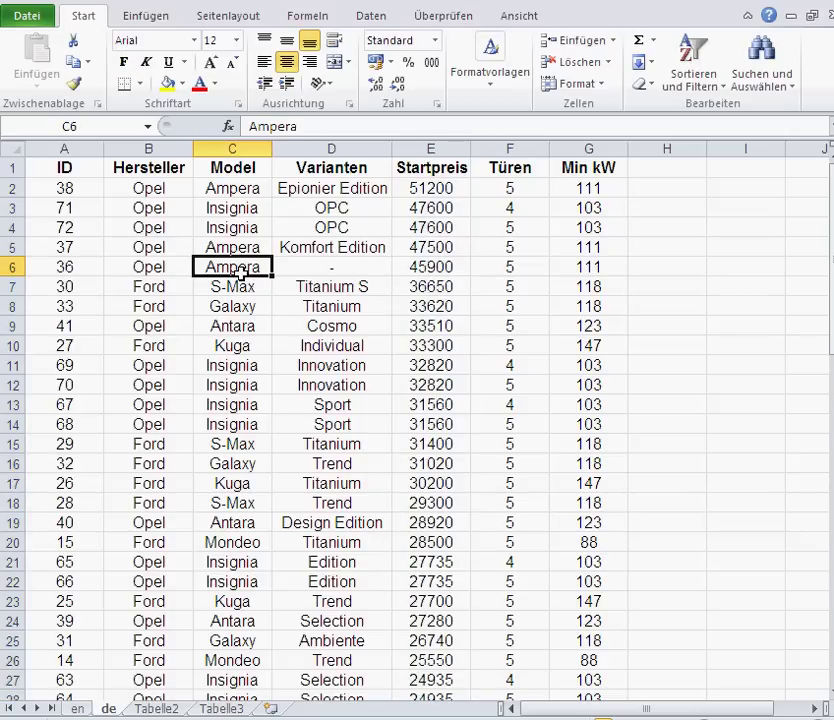
left_click(700, 100)
left_click(700, 110)
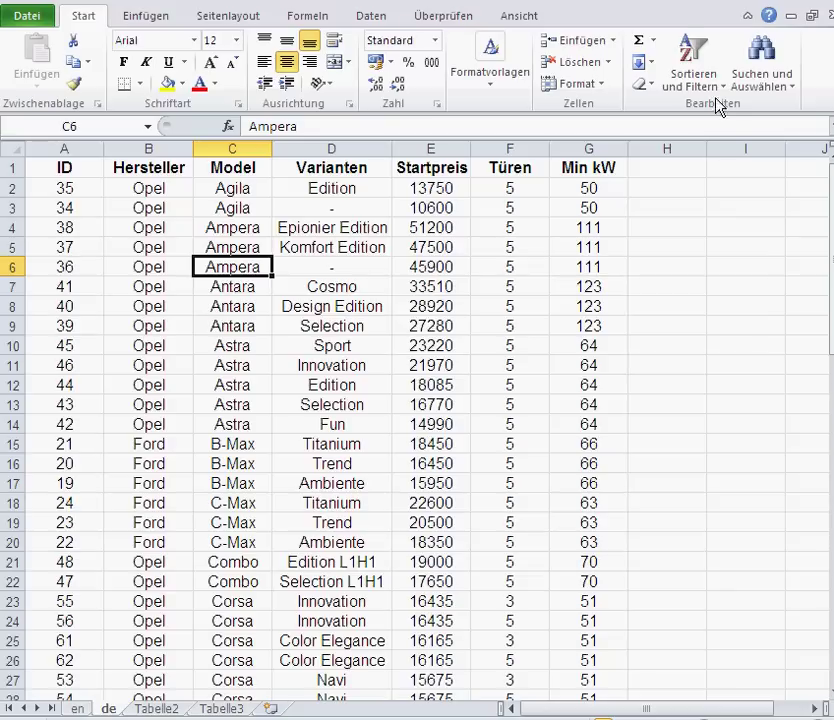
Step: Sort the table by Min kW from highest to lowest, with Ford Kuga at 147 first
left_click(596, 225)
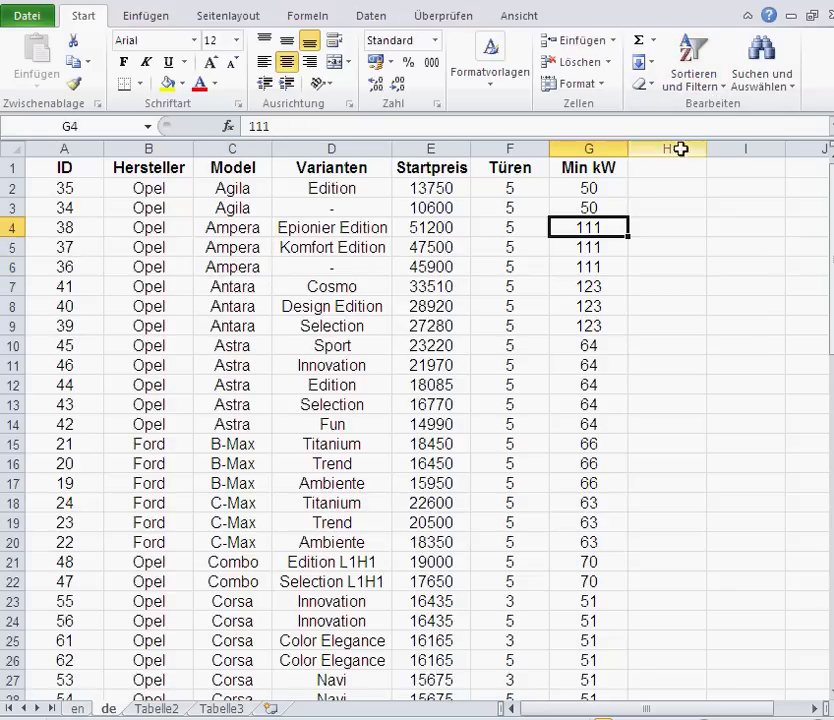
left_click(693, 83)
left_click(715, 107)
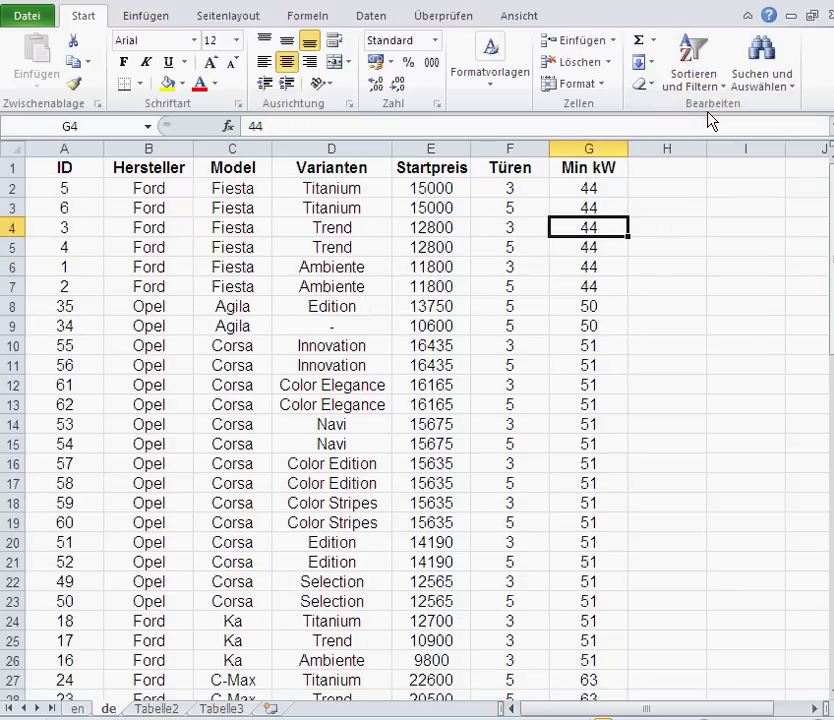
left_click(693, 85)
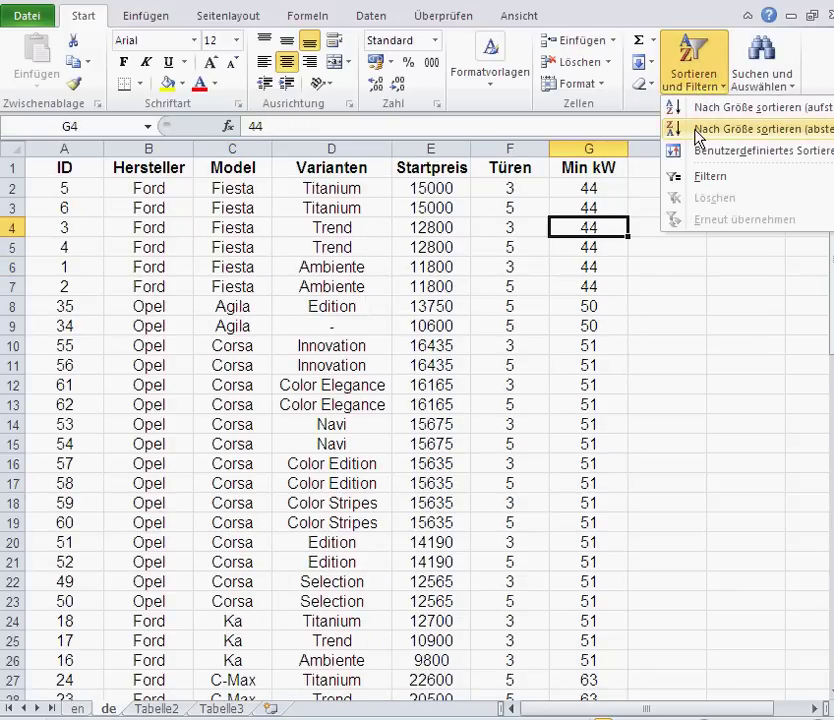
left_click(700, 128)
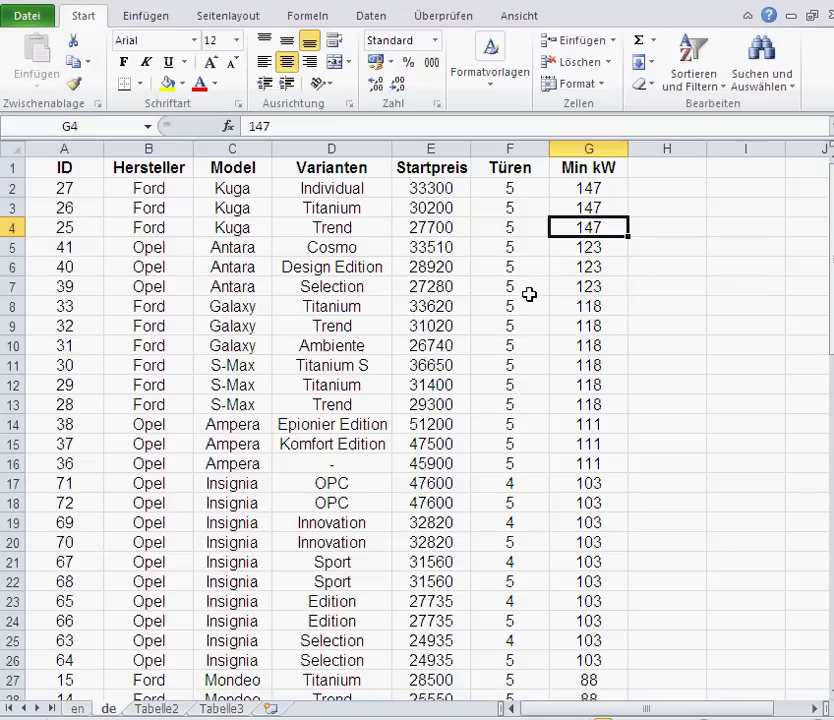
Step: Insert an empty column before Varianten and an empty row above row 12
left_click(337, 150)
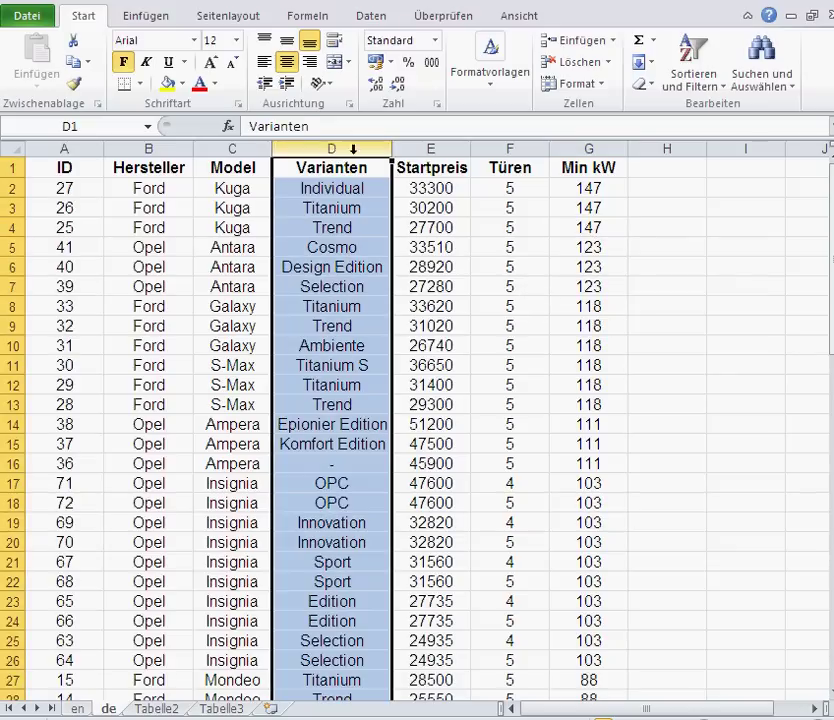
left_click(575, 40)
left_click(13, 385)
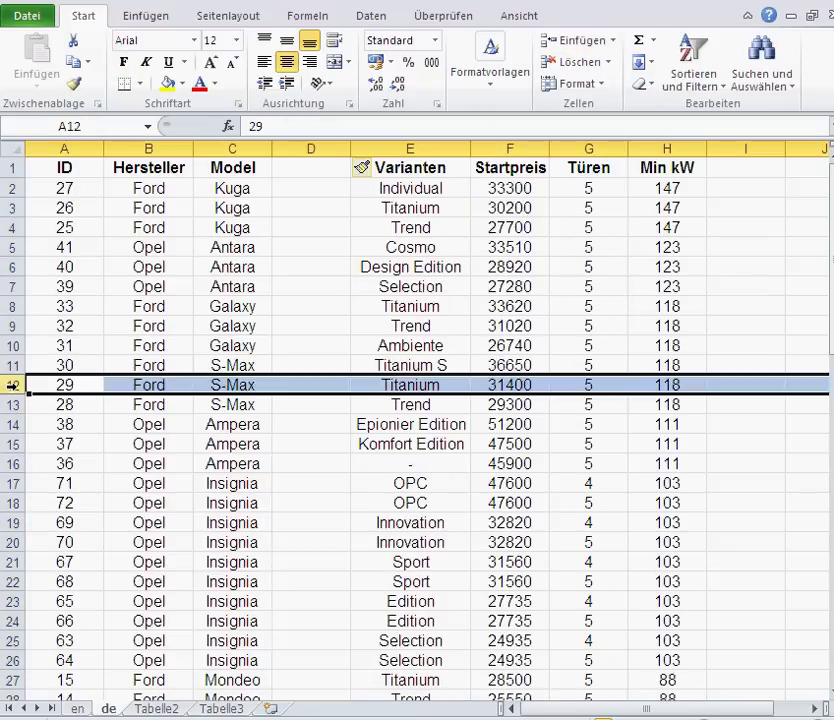
left_click(575, 40)
left_click(311, 464)
Step: Mark the four table blocks around the blank row and column, from A1:C11 to A13 onward
left_click_drag(66, 168, 233, 358)
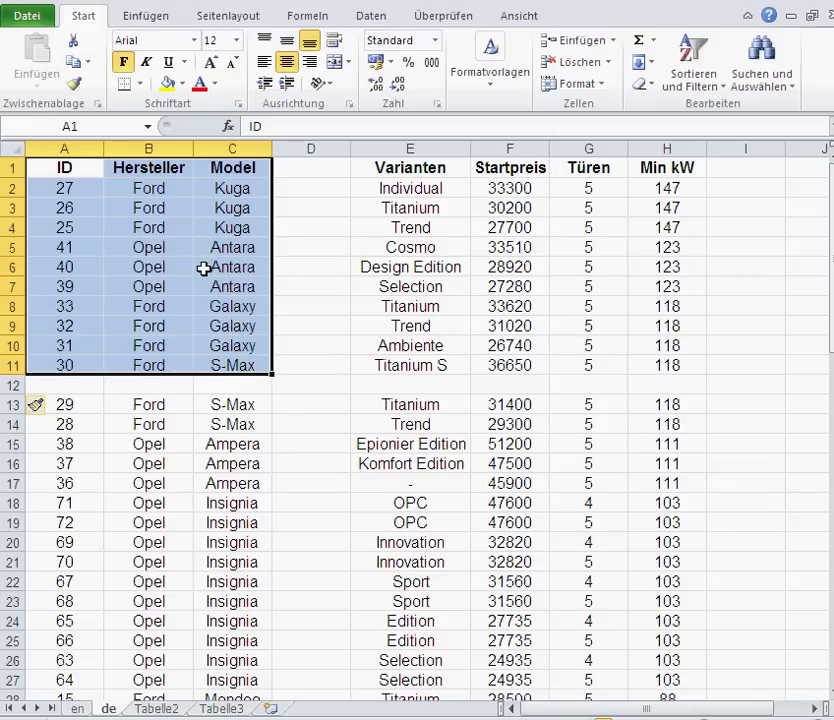
left_click_drag(390, 170, 640, 368)
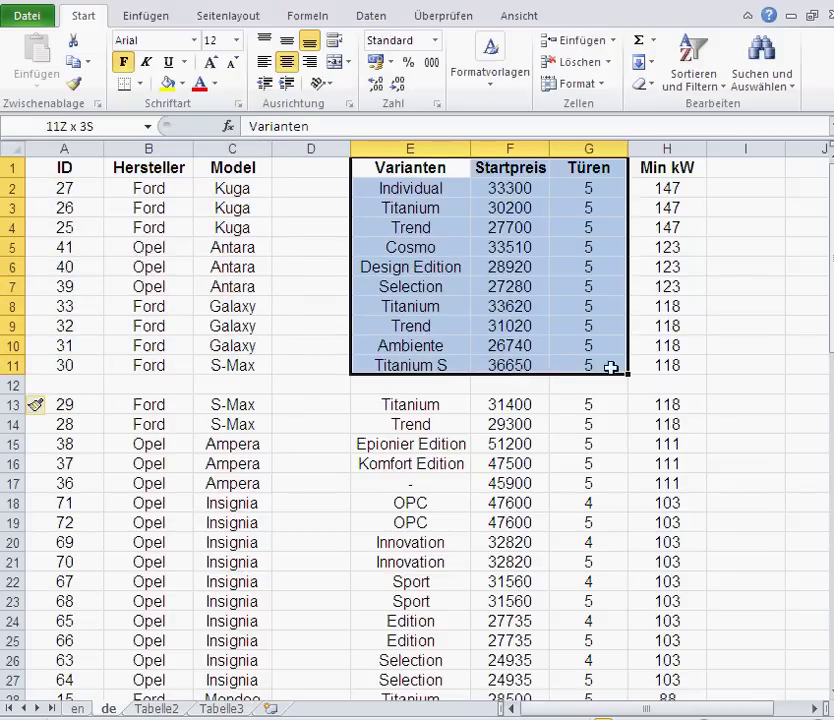
left_click_drag(405, 404, 646, 618)
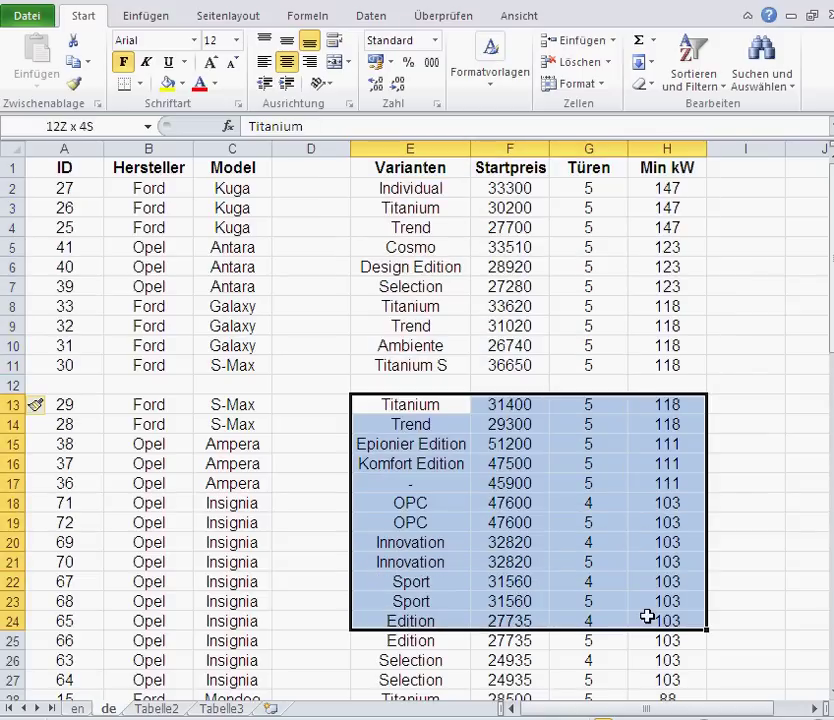
left_click_drag(220, 404, 78, 562)
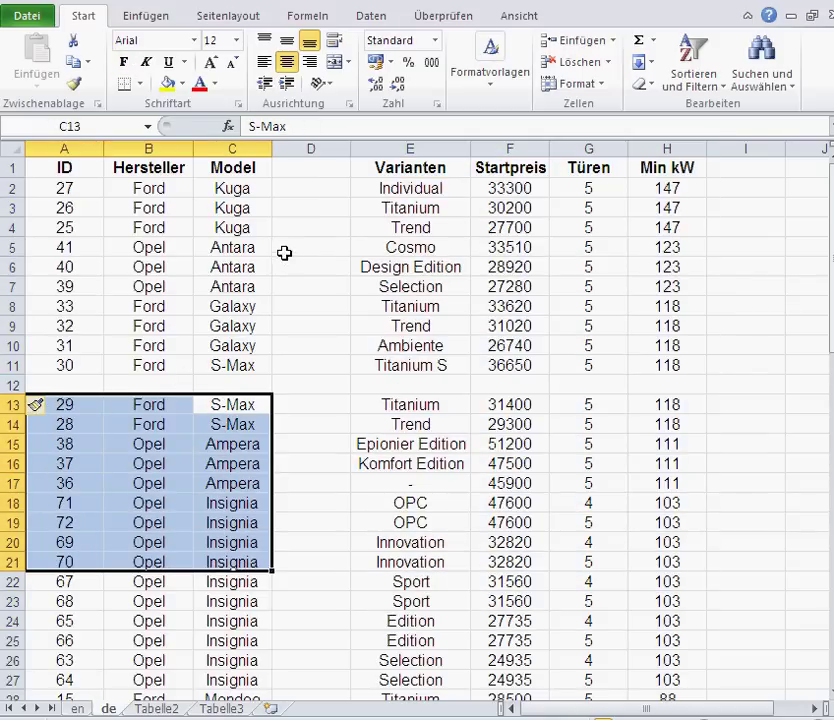
left_click(336, 451)
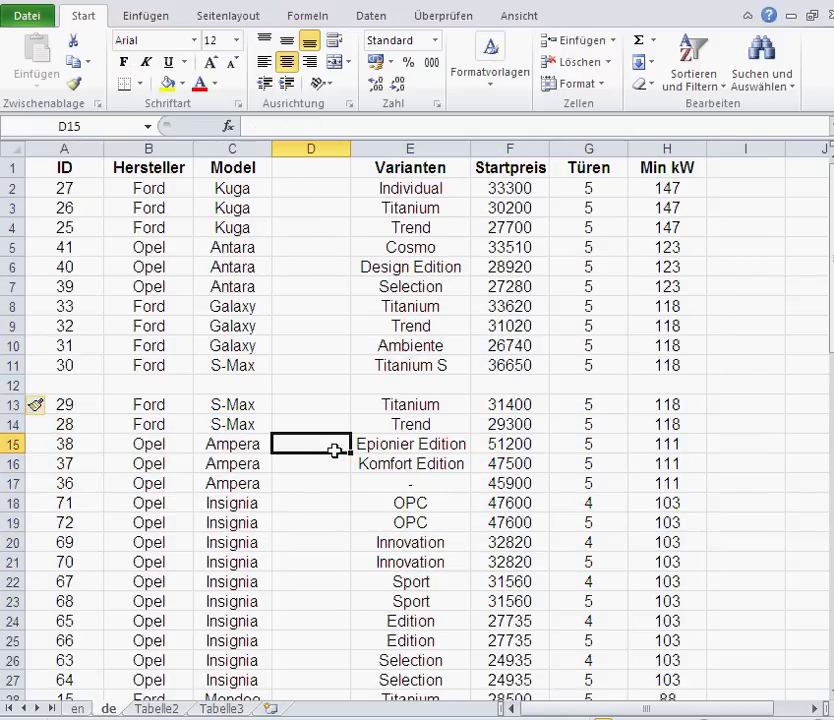
left_click(508, 325)
left_click(707, 84)
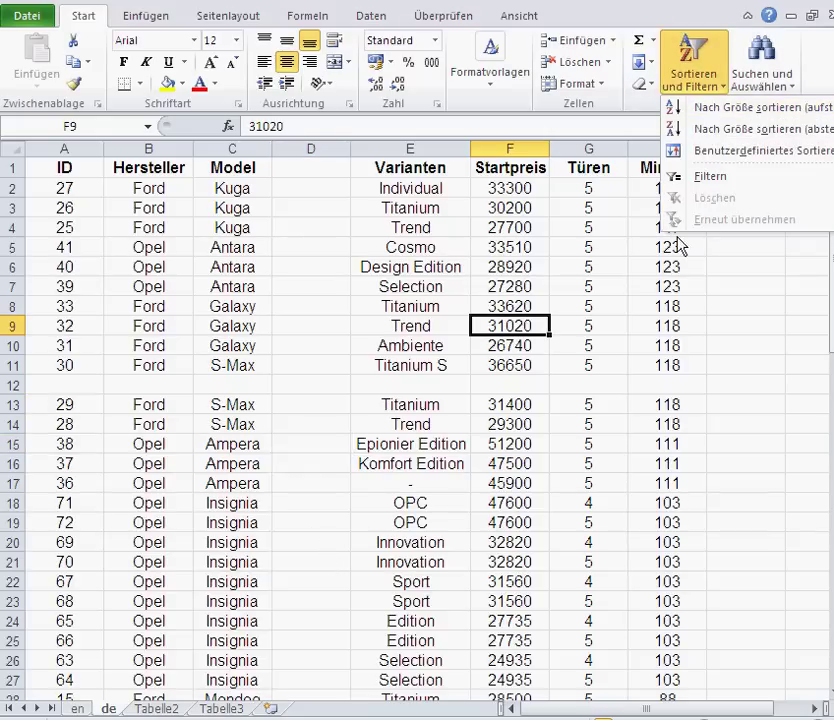
left_click(703, 117)
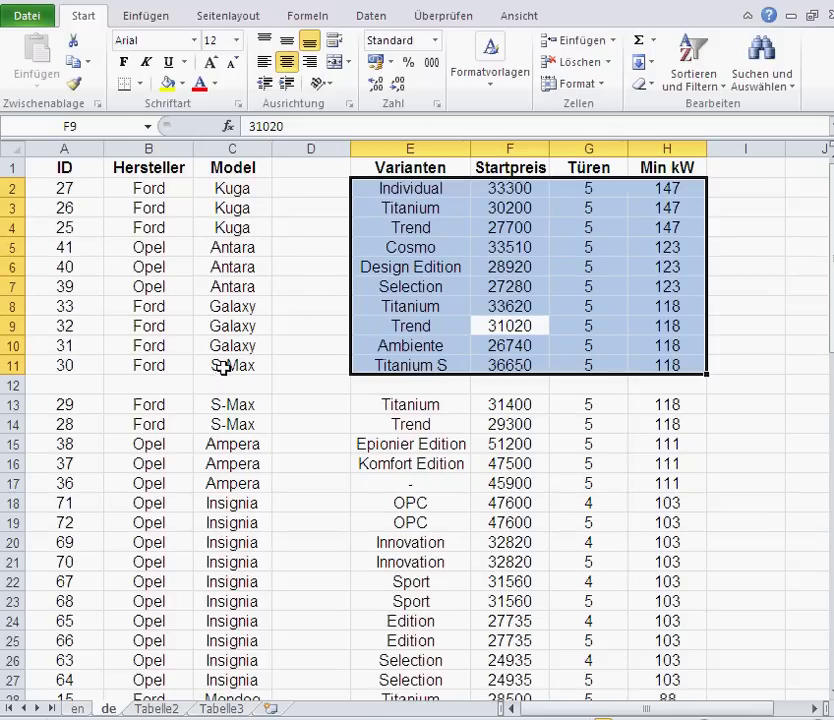
left_click(300, 302)
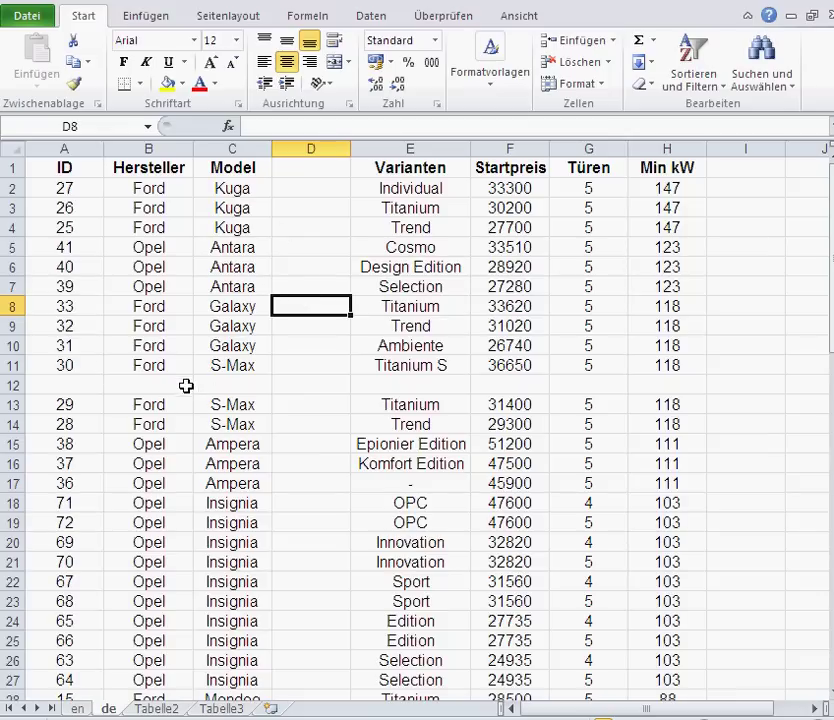
left_click(301, 171)
type("xx")
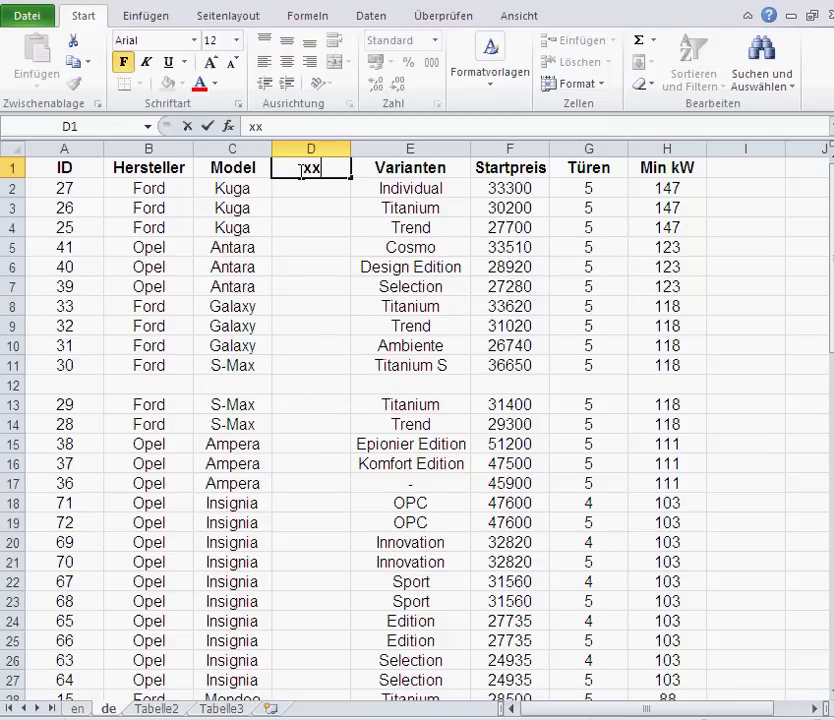
type("xx")
key("Return")
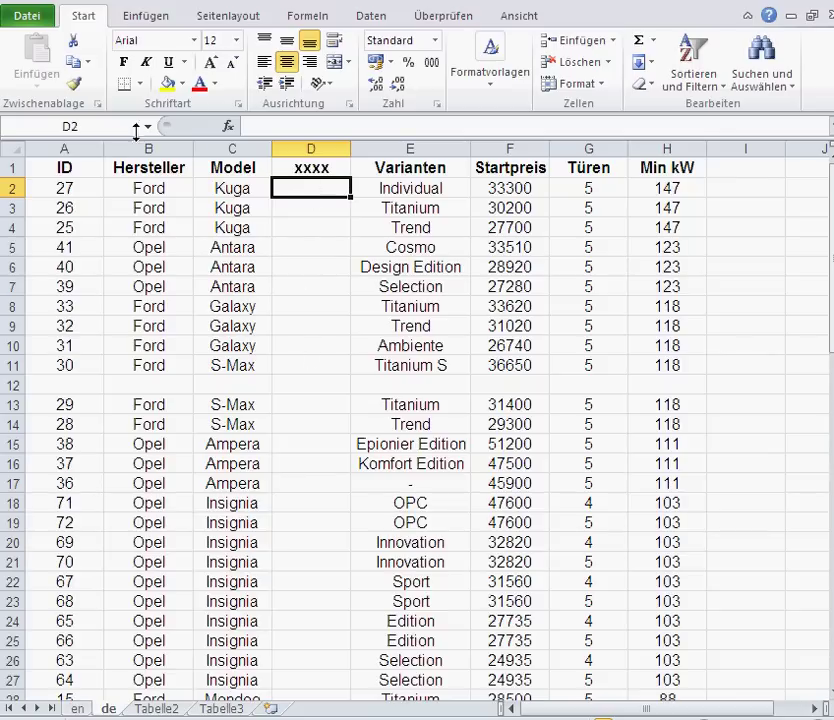
left_click(54, 386)
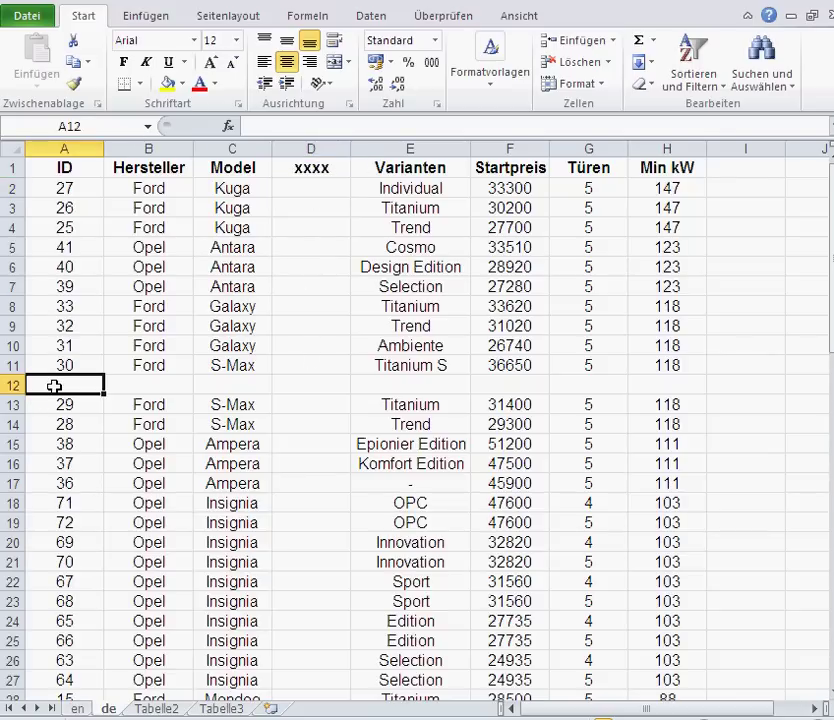
type("1200")
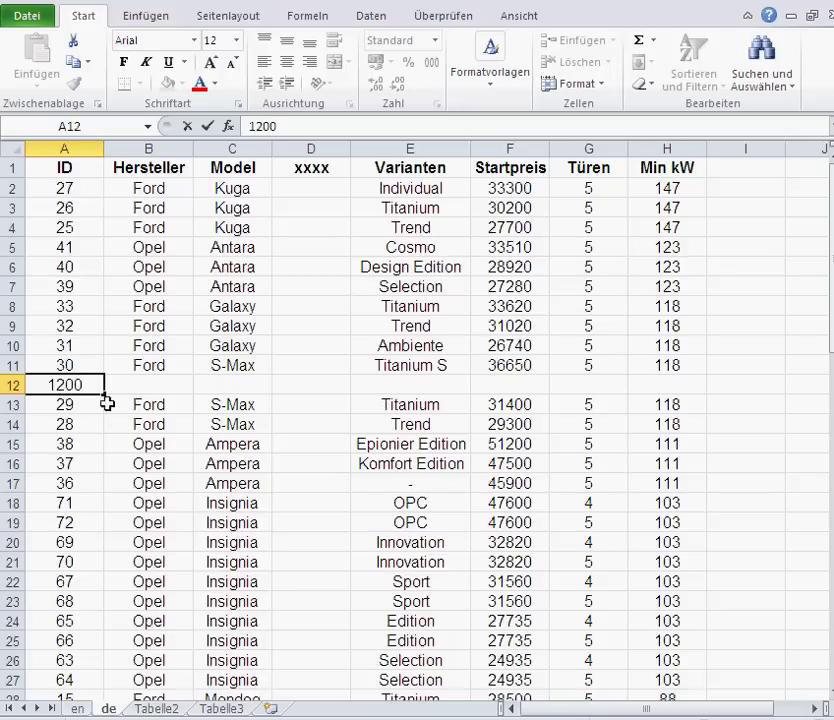
left_click(112, 403)
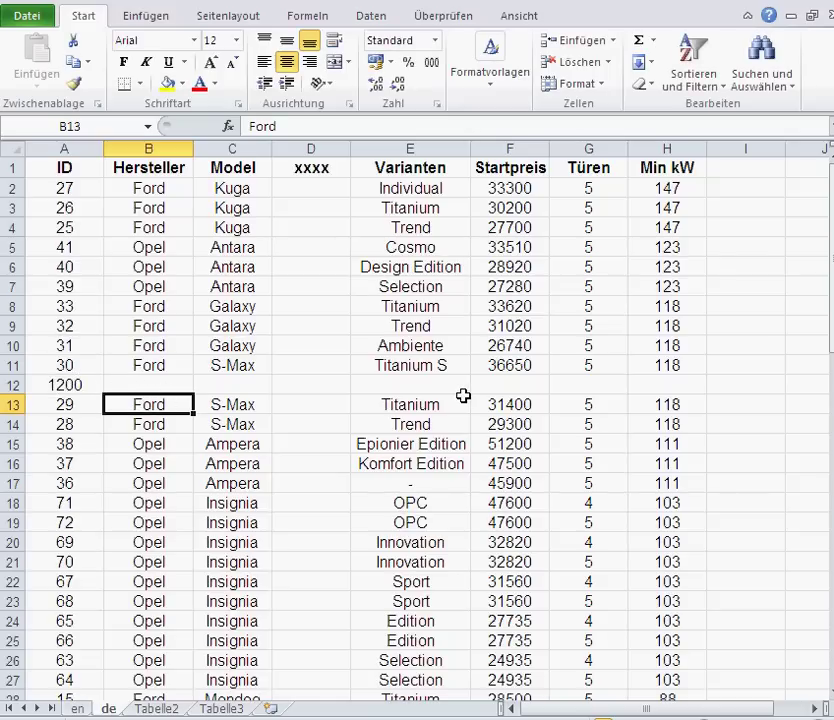
left_click(56, 385)
key("Delete")
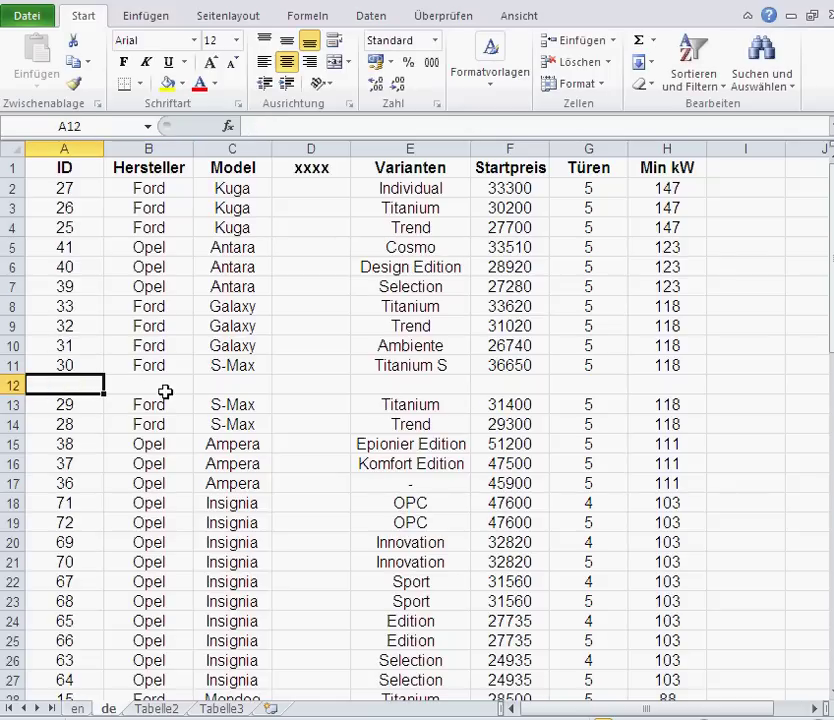
left_click(311, 168)
key("Delete")
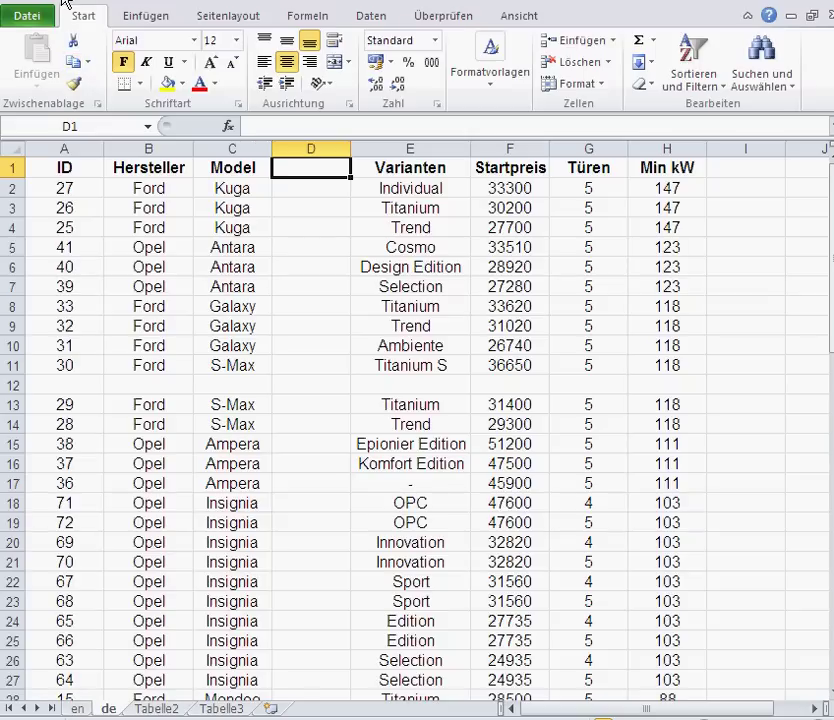
key("ctrl+z")
key("ctrl+z")
Step: Undo the inserted blank row and column to restore the table
key("ctrl+y")
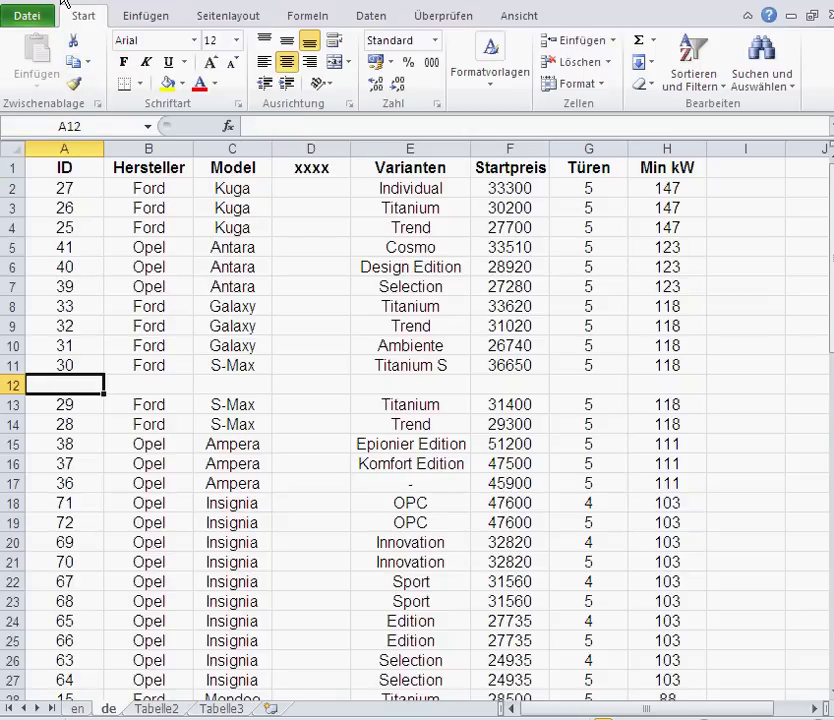
key("ctrl+y")
key("ctrl+z")
key("ctrl+z")
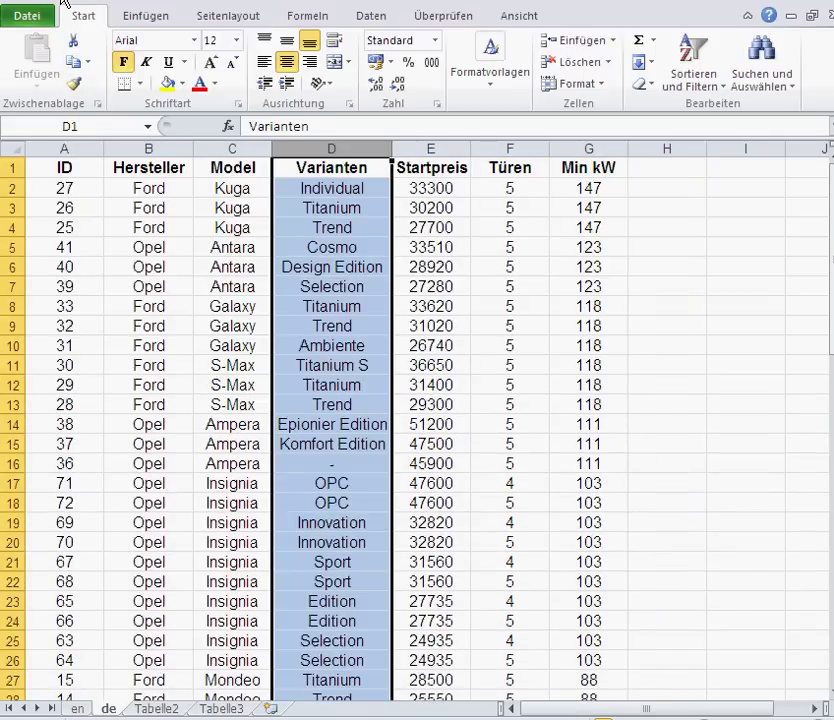
key("ctrl+z")
Step: Sort the table A to Z by Hersteller, listing Ford Fiesta first
left_click(317, 290)
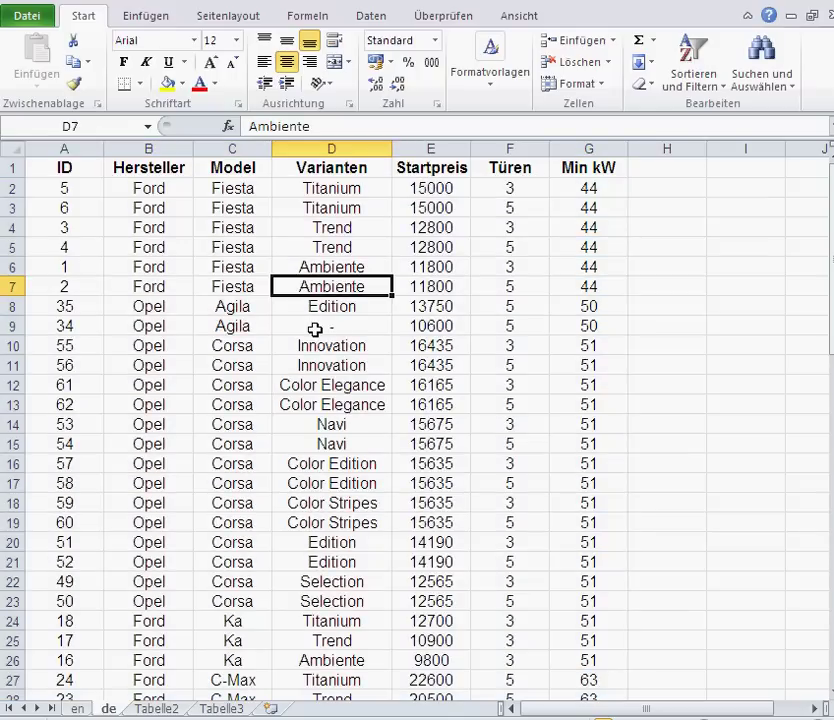
left_click(158, 286)
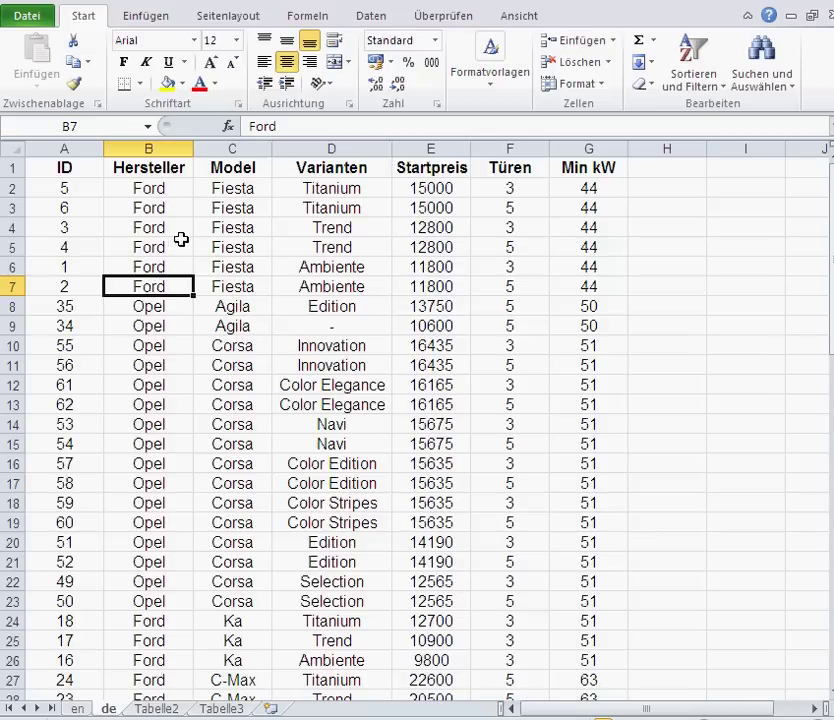
left_click(702, 86)
left_click(706, 108)
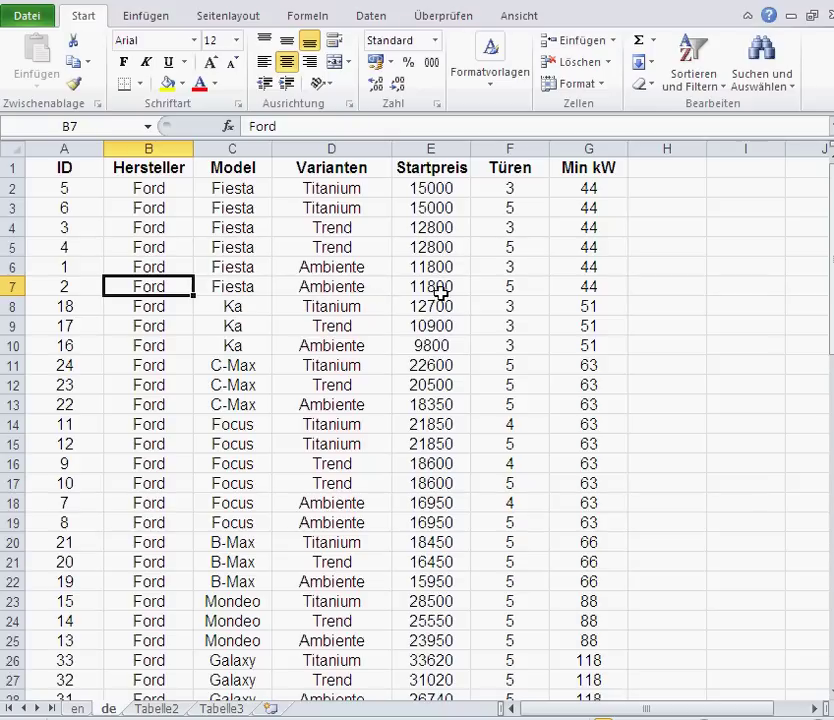
left_click(664, 86)
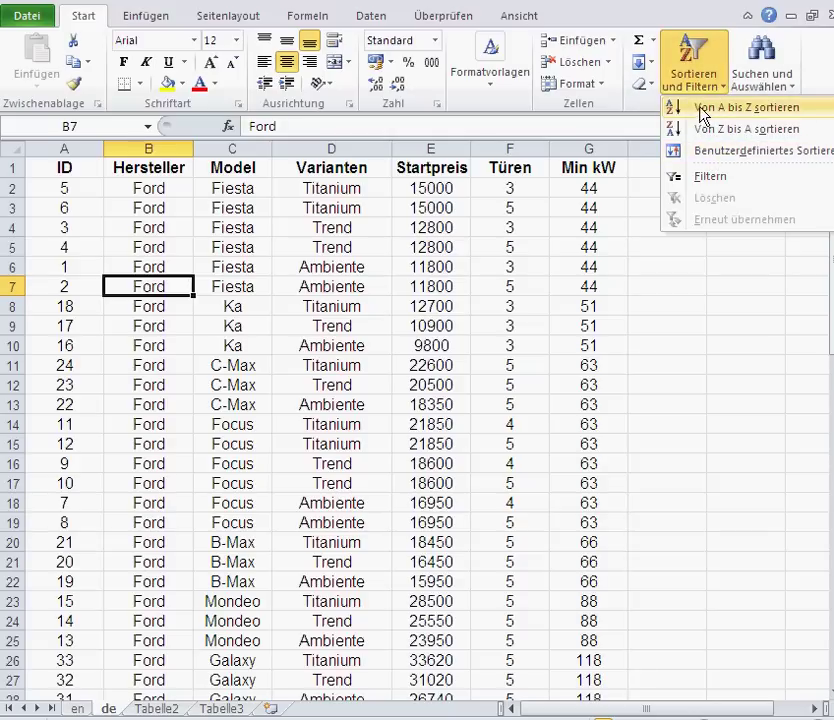
Step: In the custom sort, add Model and Varianten levels below Hersteller
left_click(706, 158)
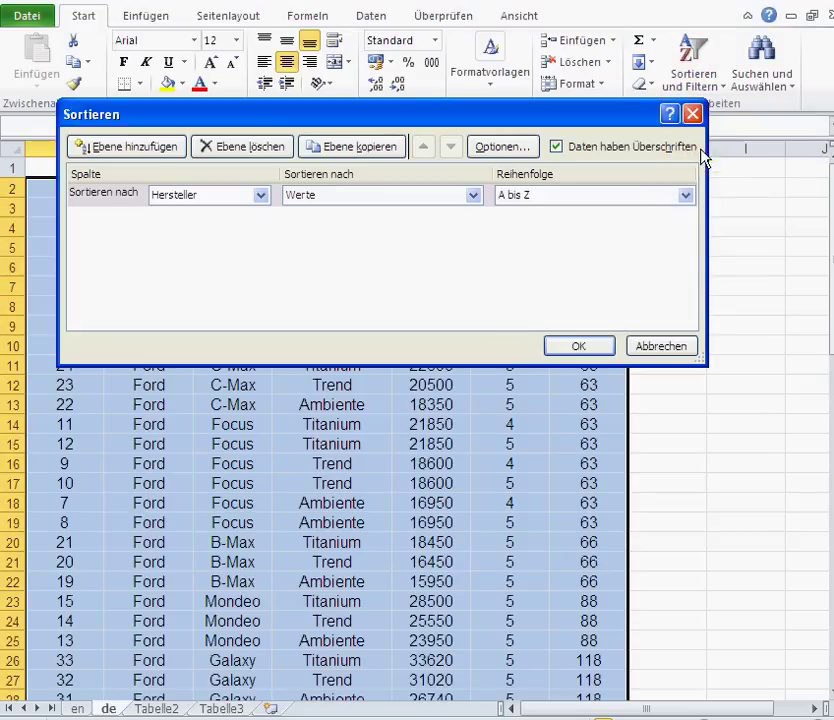
mouse_move(501, 175)
left_mouse_down()
mouse_move(585, 242)
mouse_move(587, 266)
left_mouse_up()
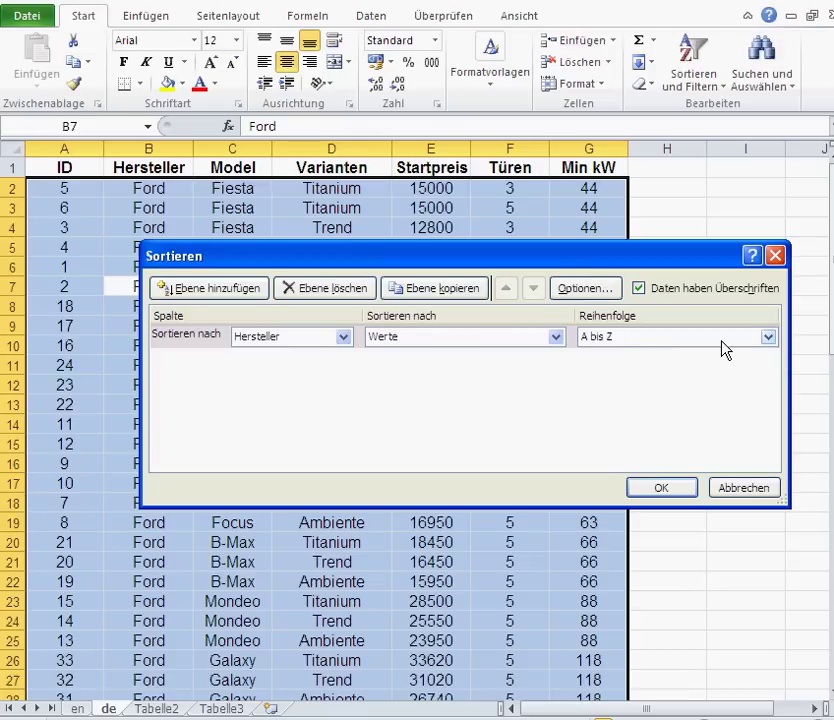
left_click(218, 288)
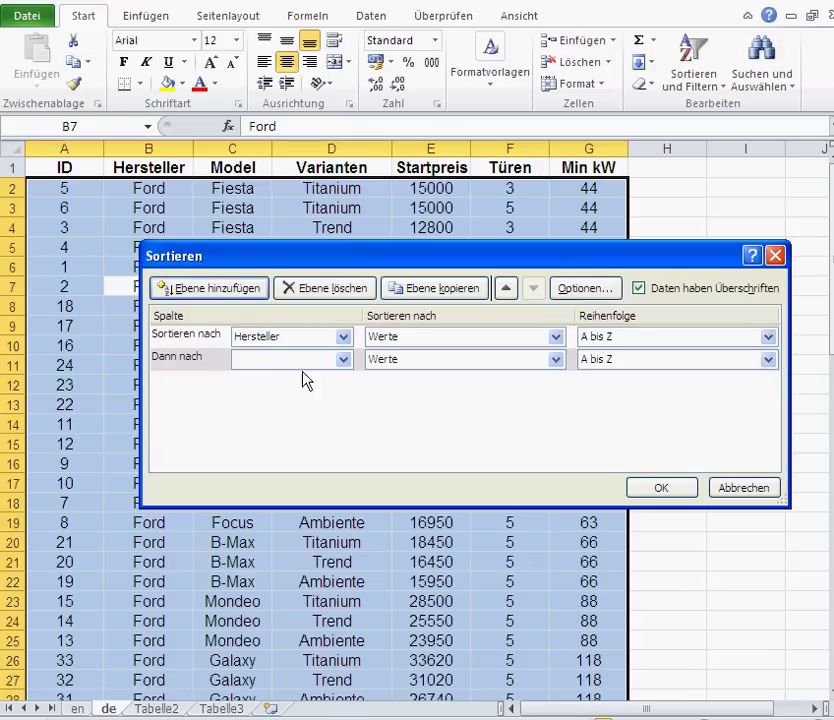
left_click(344, 360)
left_click(310, 404)
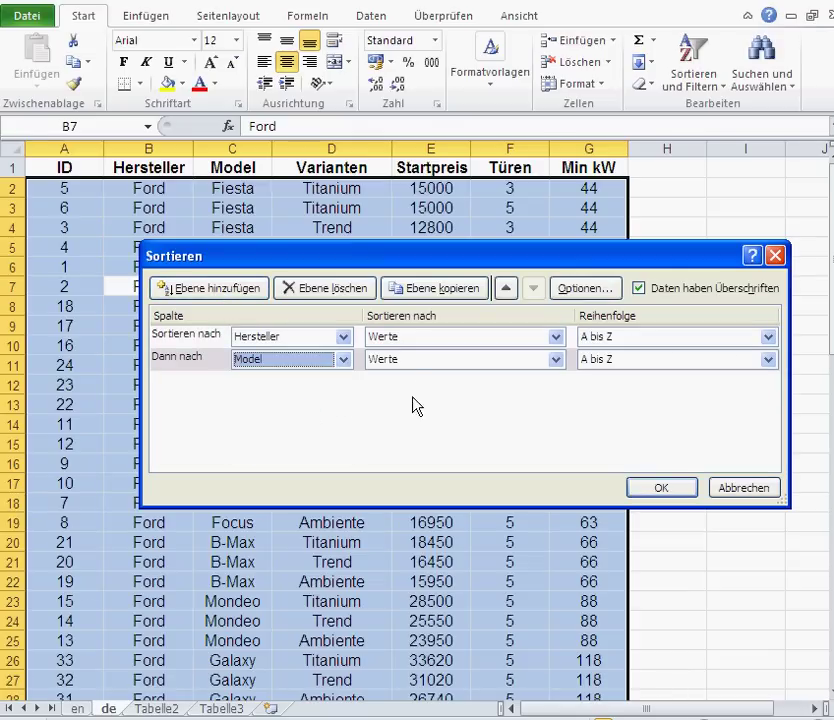
left_click(228, 290)
left_click(344, 382)
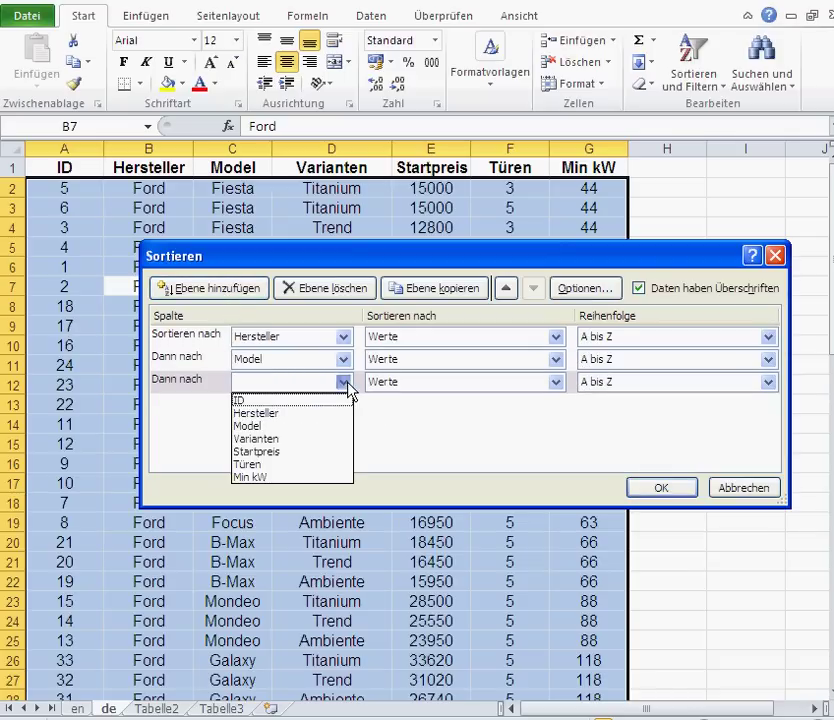
left_click(300, 438)
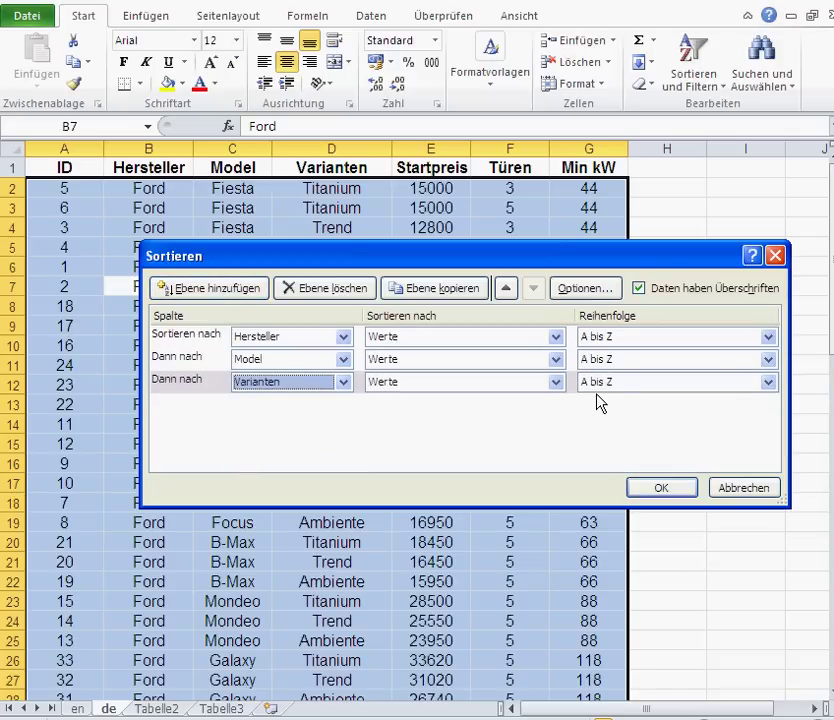
Step: Add a Startpreis level sorted largest first and a Türen level sorted smallest first
left_click(245, 290)
left_click(344, 404)
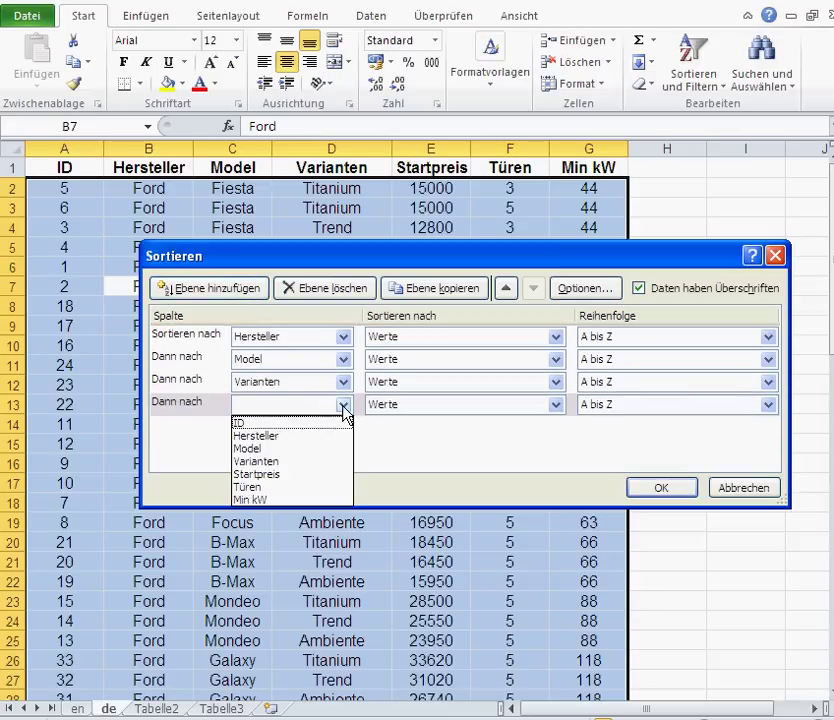
left_click(308, 475)
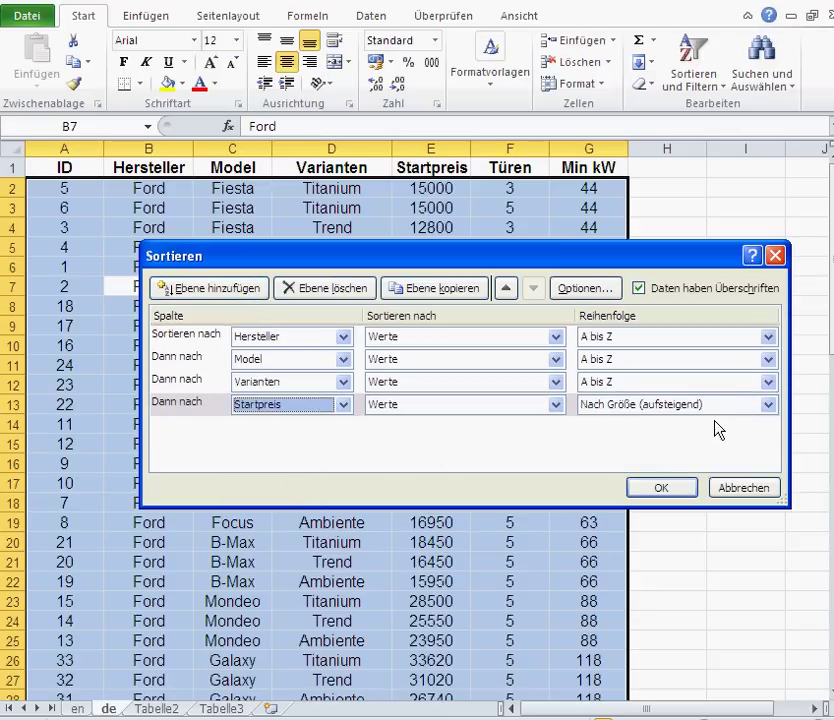
left_click(768, 405)
left_click(756, 435)
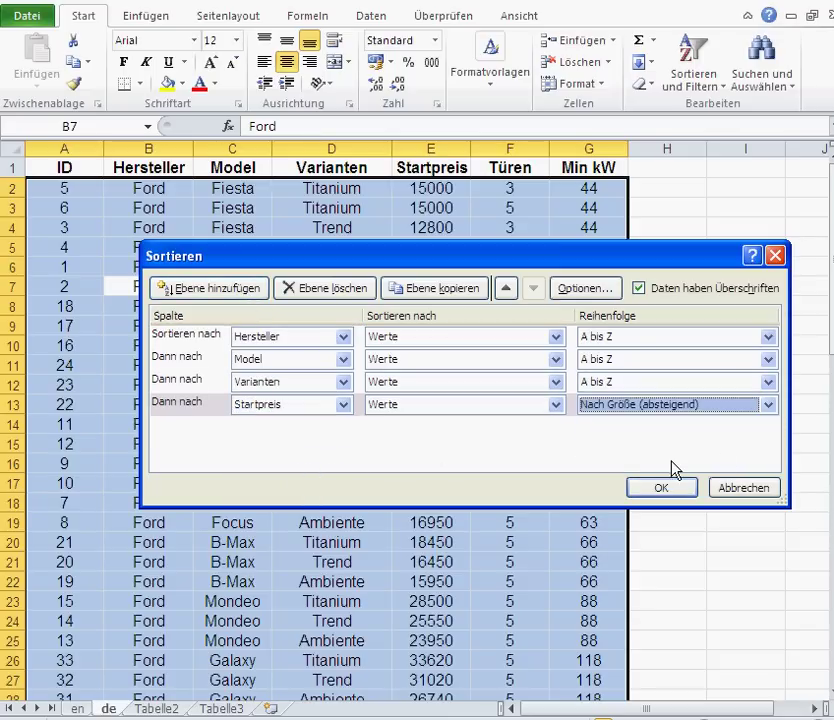
left_click(230, 290)
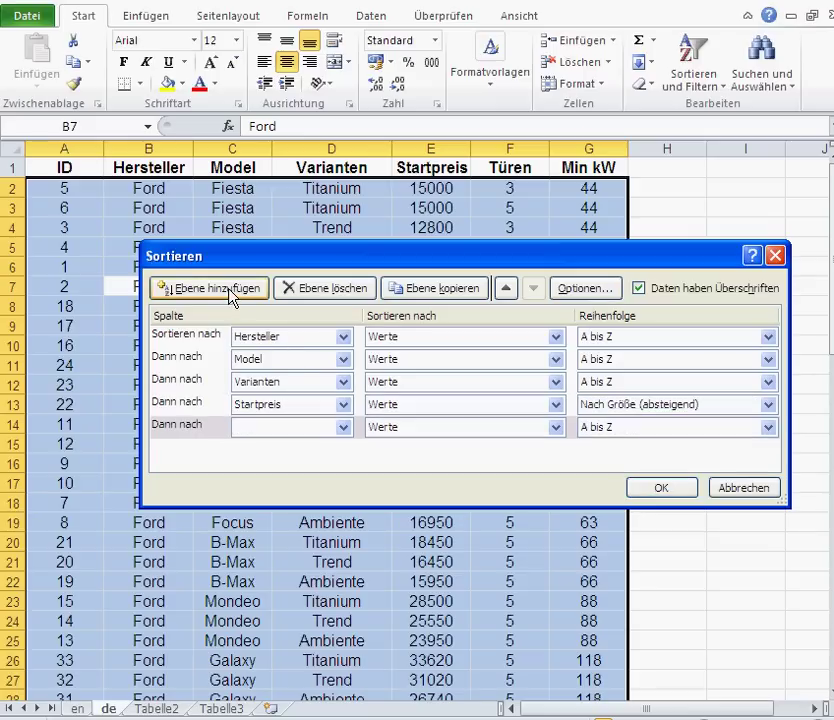
left_click(343, 428)
left_click(320, 509)
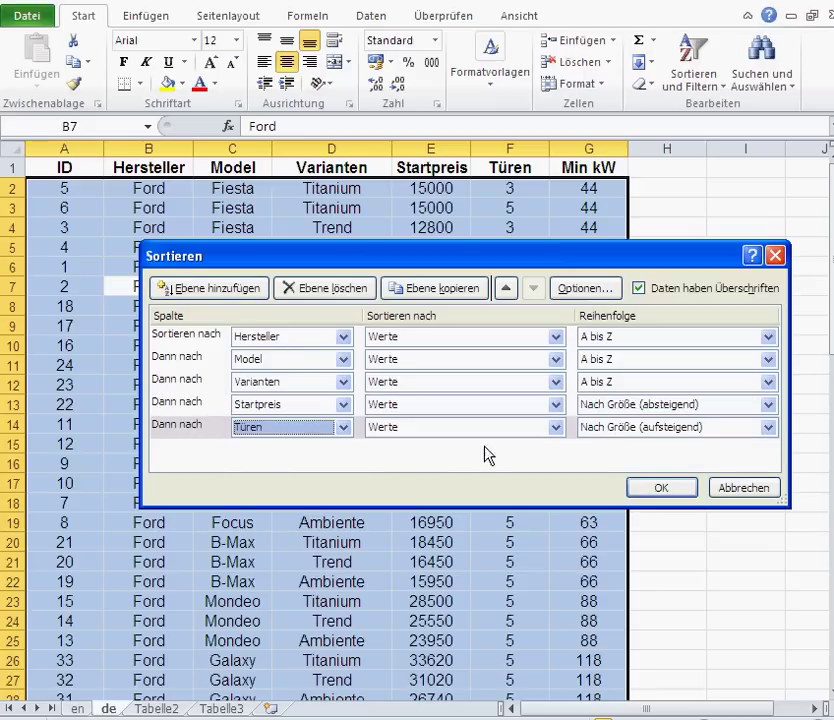
left_click(558, 427)
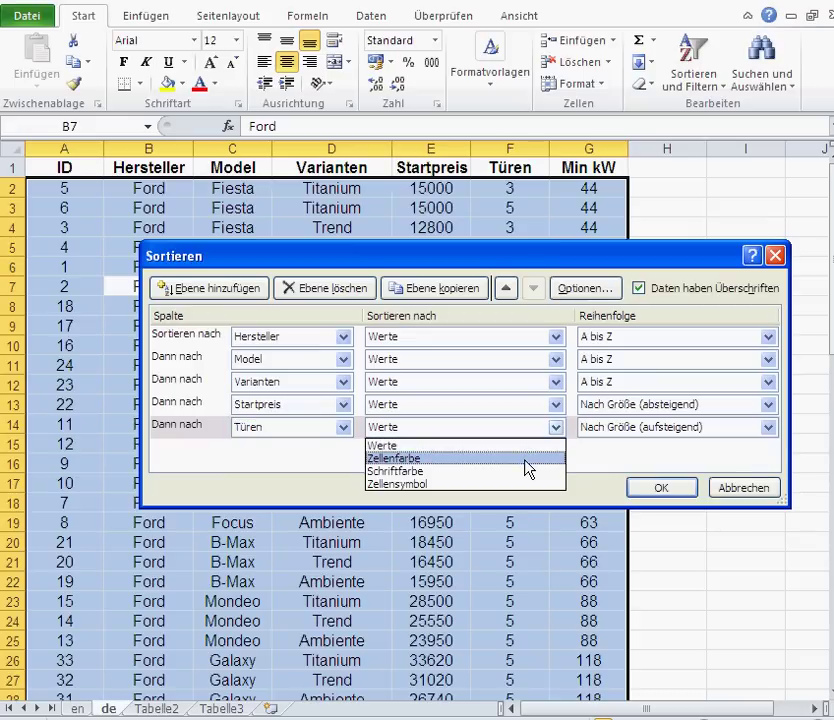
left_click(527, 446)
left_click(648, 430)
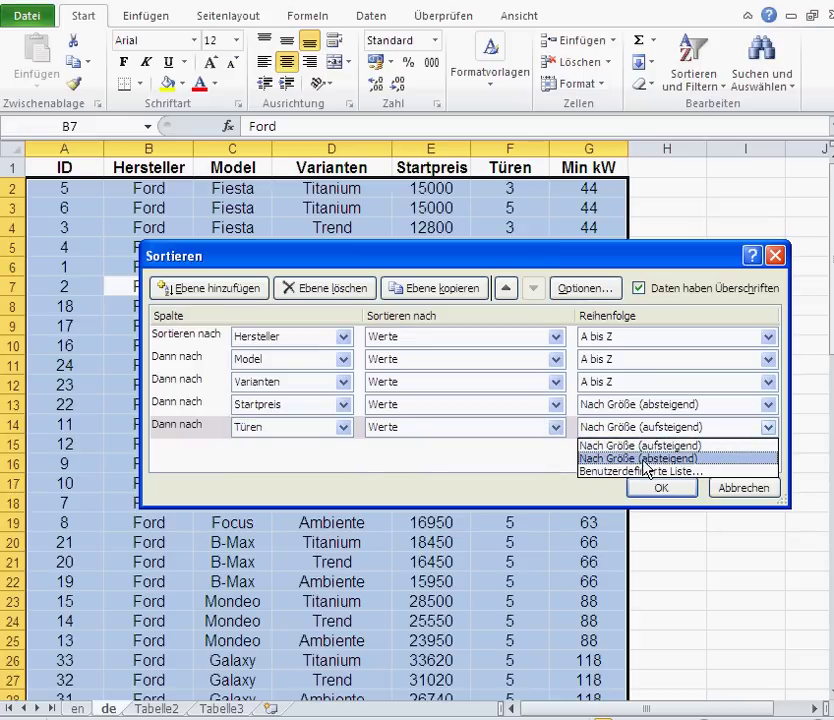
left_click(644, 449)
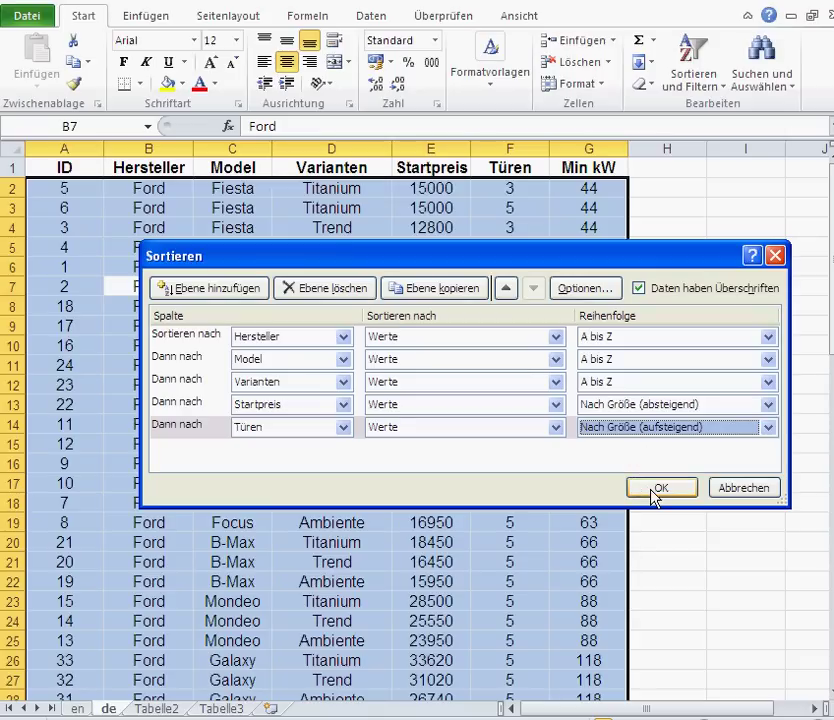
Step: Apply the five-level sort and check the B-Max rows and Fiesta Ambiente pair at 11800
left_click(657, 490)
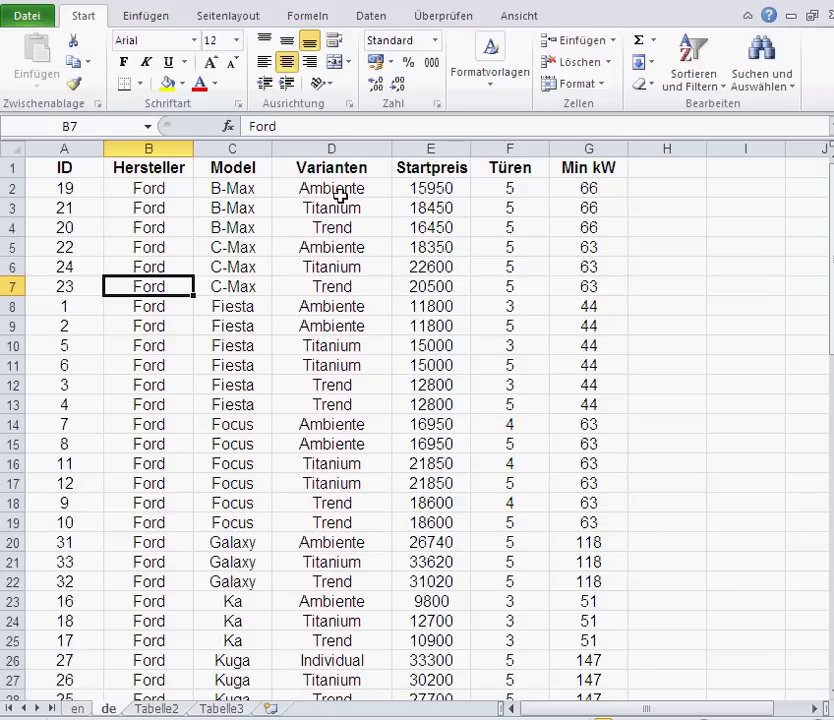
mouse_move(168, 188)
left_mouse_down()
mouse_move(176, 198)
mouse_move(519, 226)
left_mouse_up()
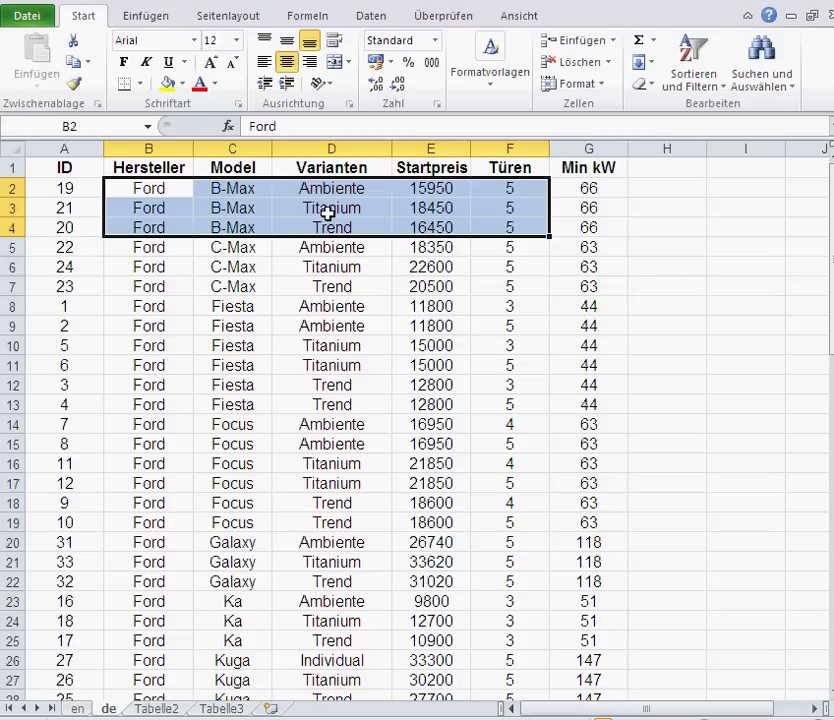
mouse_move(333, 308)
left_mouse_down()
mouse_move(346, 325)
mouse_move(343, 318)
left_mouse_up()
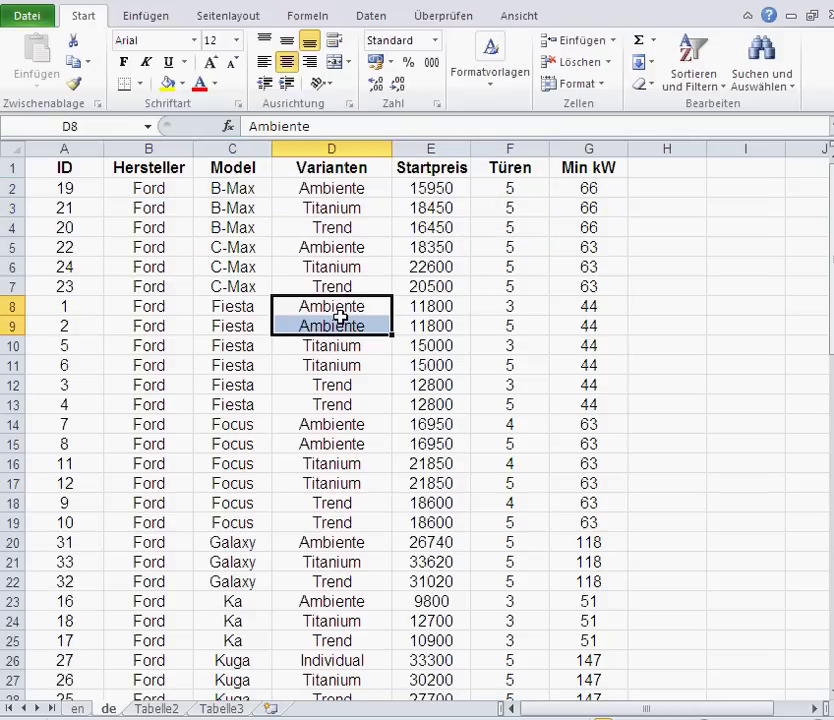
mouse_move(428, 308)
left_mouse_down()
mouse_move(441, 322)
mouse_move(535, 326)
left_mouse_up()
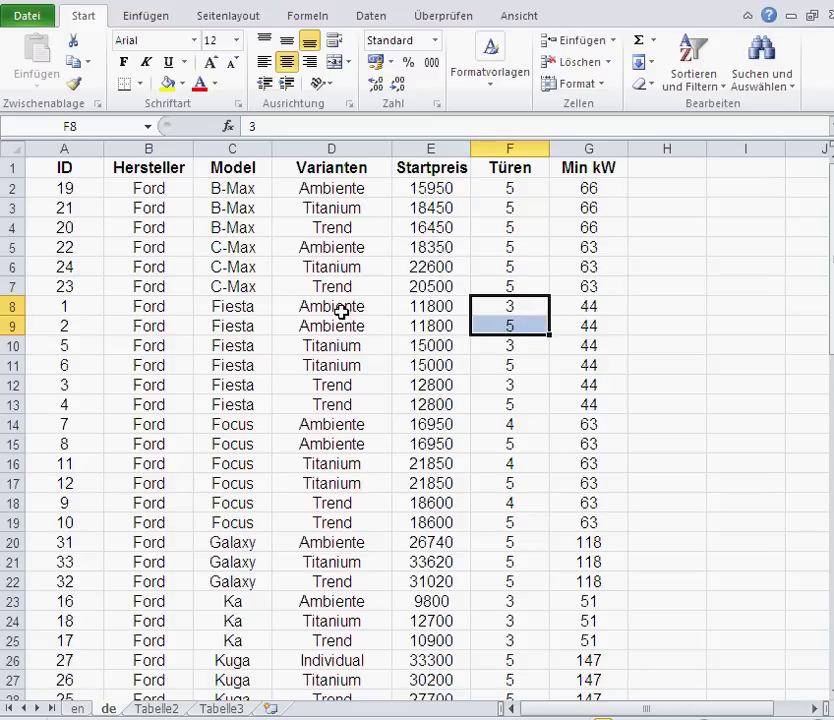
left_click_drag(57, 311, 592, 322)
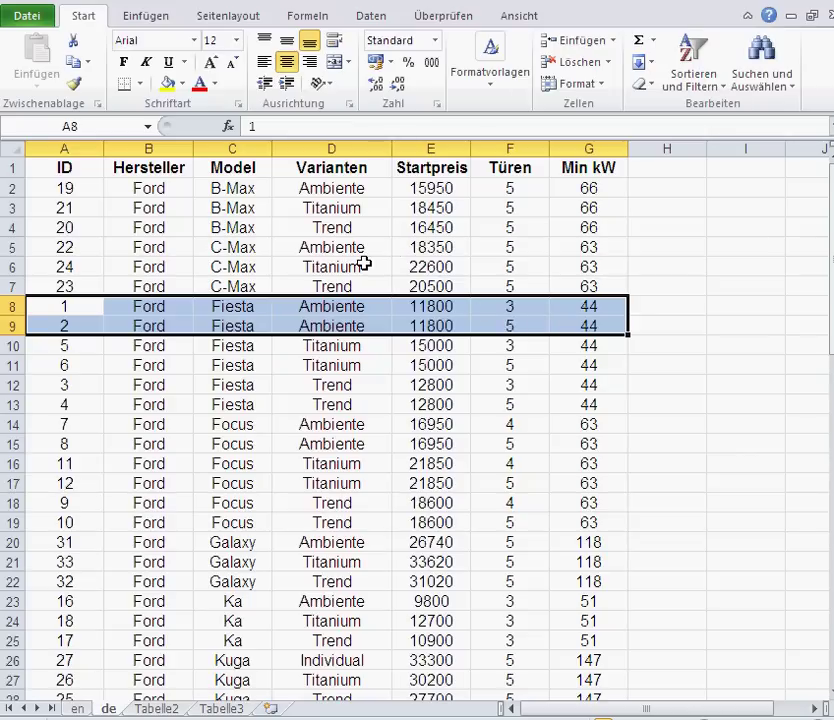
left_click(667, 88)
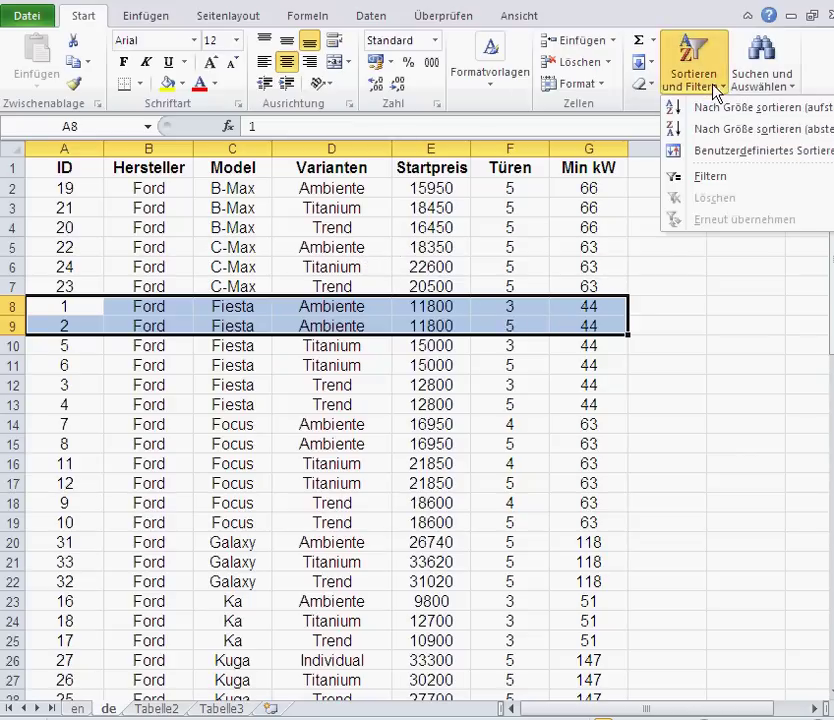
left_click(722, 151)
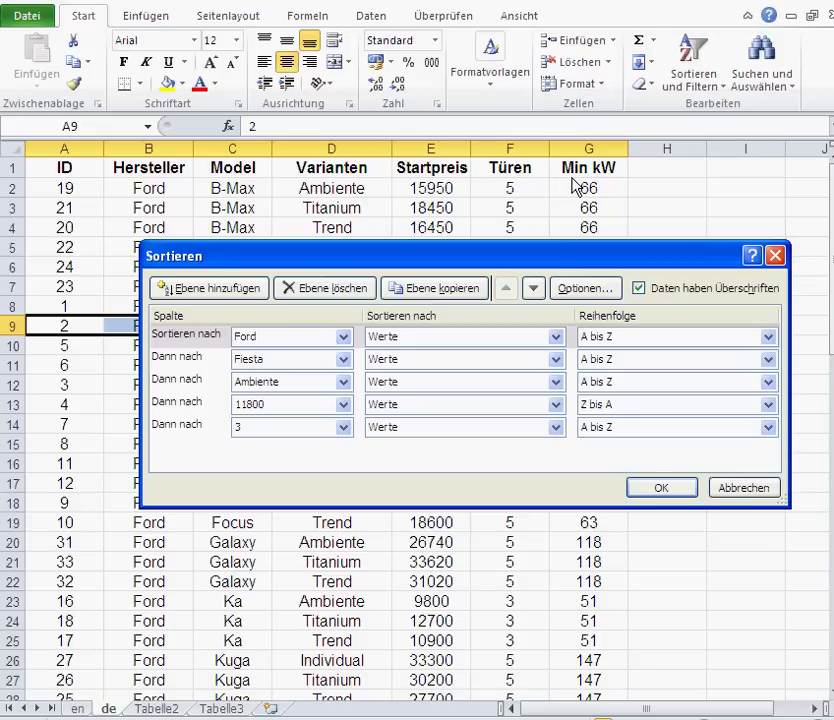
left_click(736, 494)
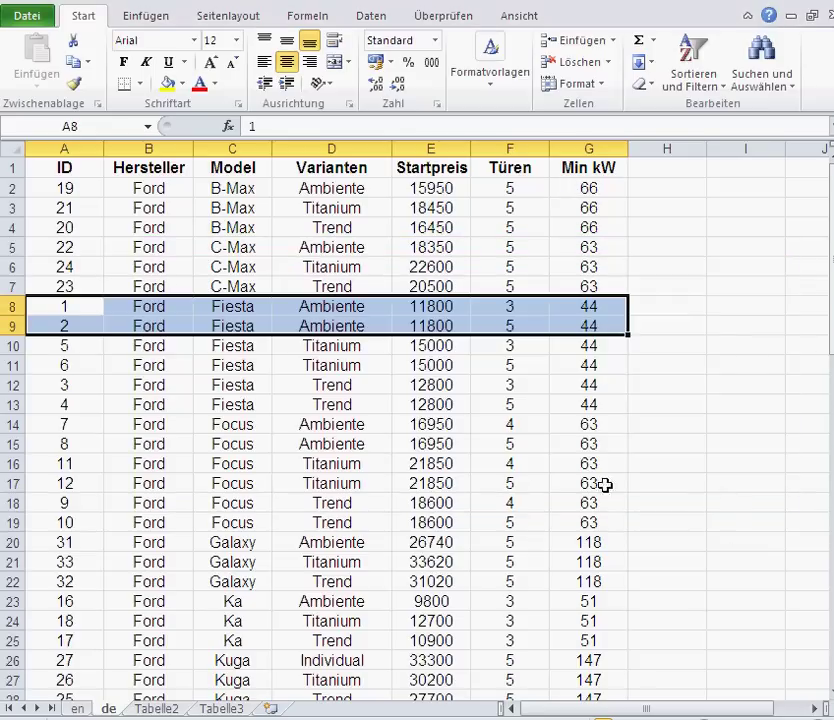
left_click(470, 453)
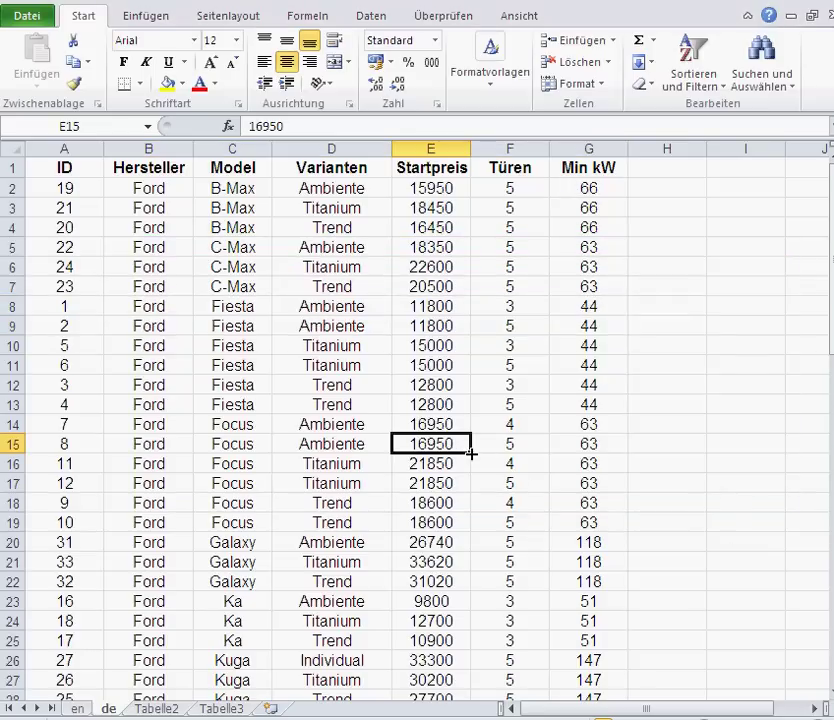